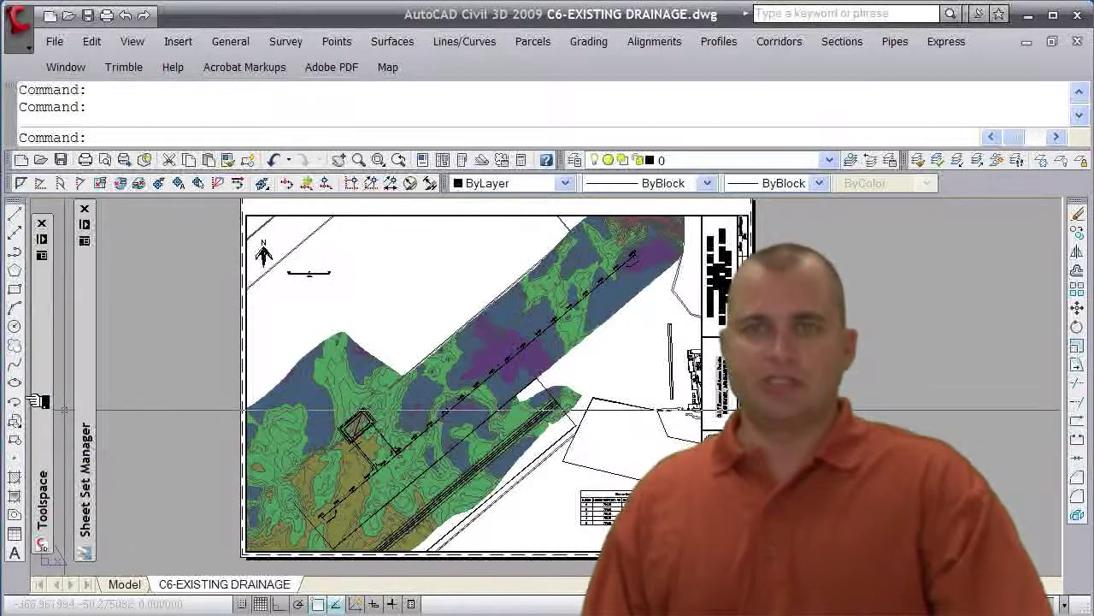
Step: Expand the collapsed Sheet Set Manager palette to show the Sheets list and its subsets
mouse_move(94, 358)
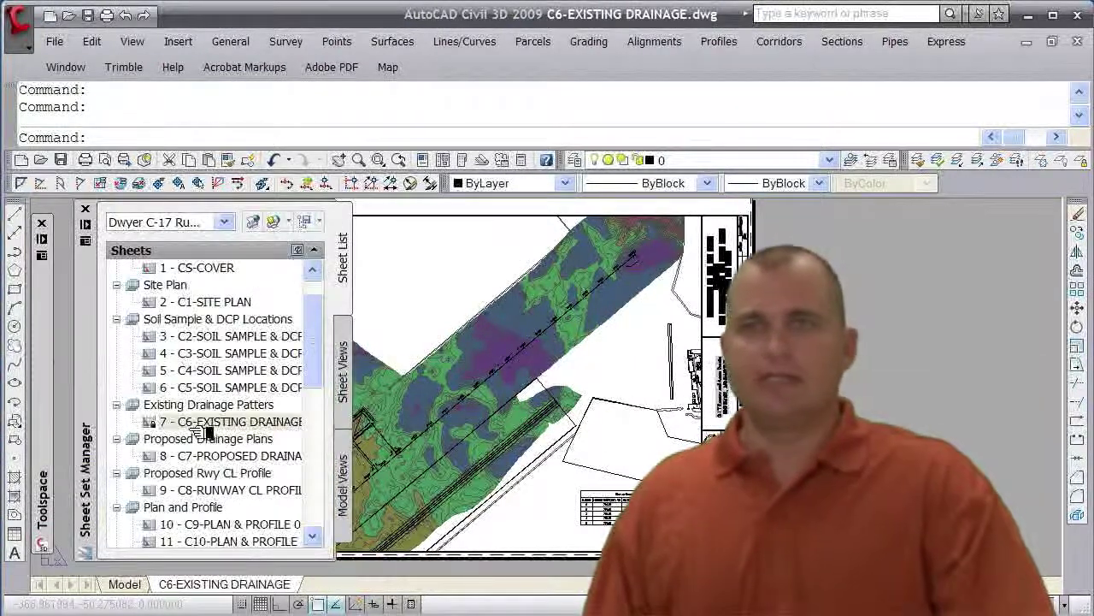
Step: Start a new sheet in the Existing Drainage Patters subset of the sheet set
click(198, 406)
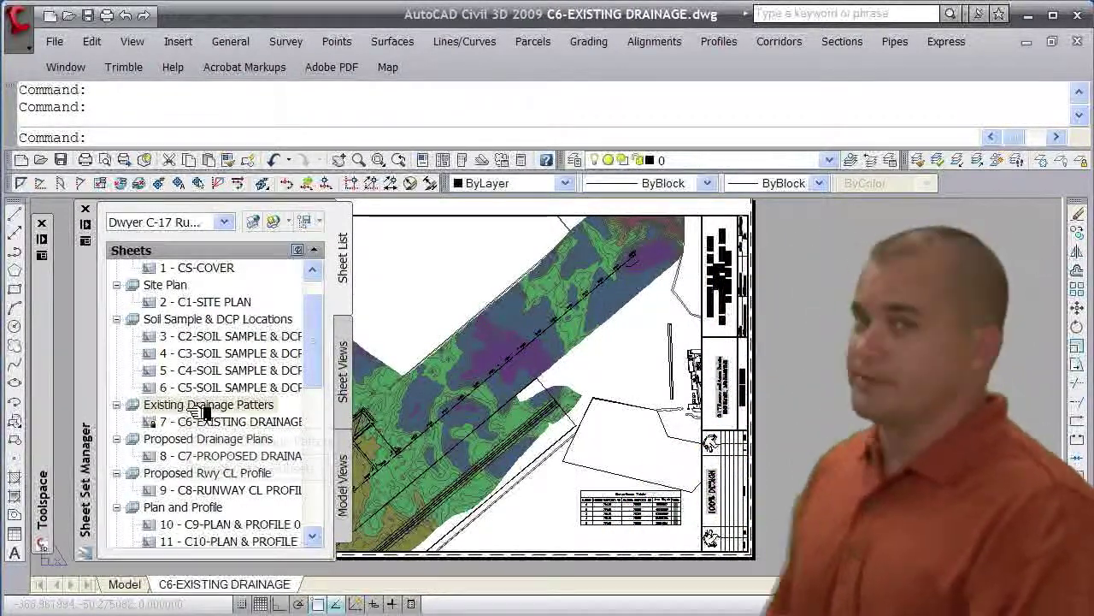
right_click(203, 408)
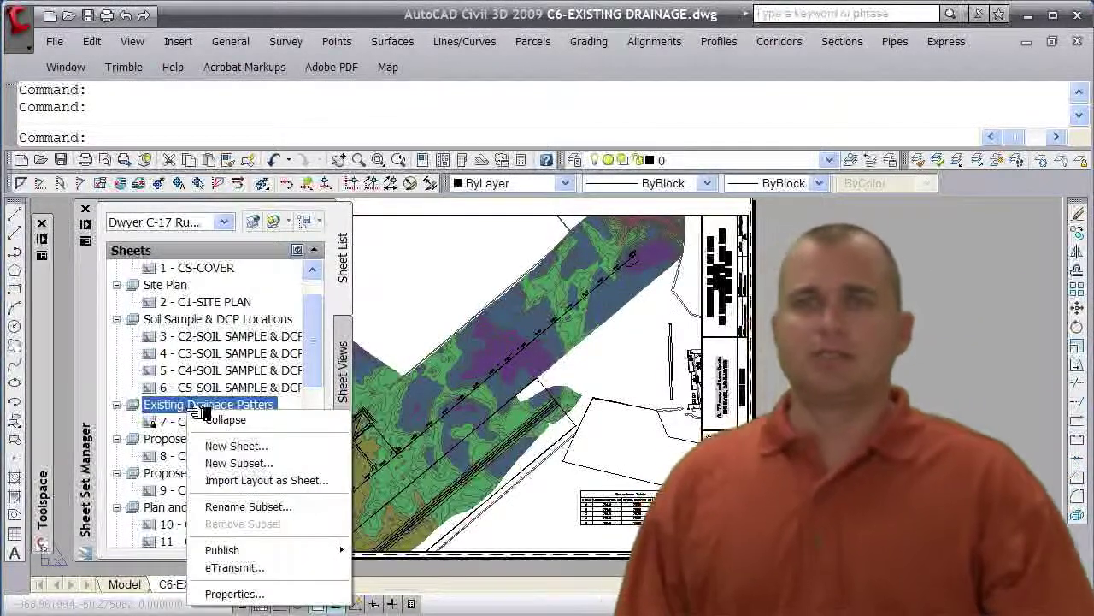
click(257, 446)
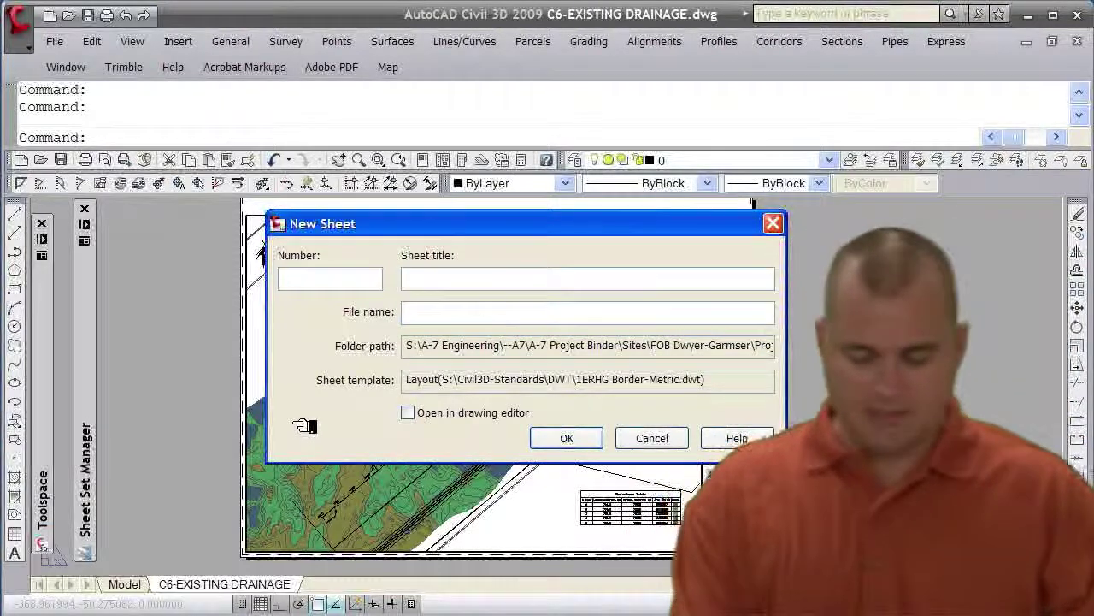
Step: Enter sheet number 7a and title C6-EXISTING ELEVATIONS, fixing typos and dropping 7a from the file name
text(7a)
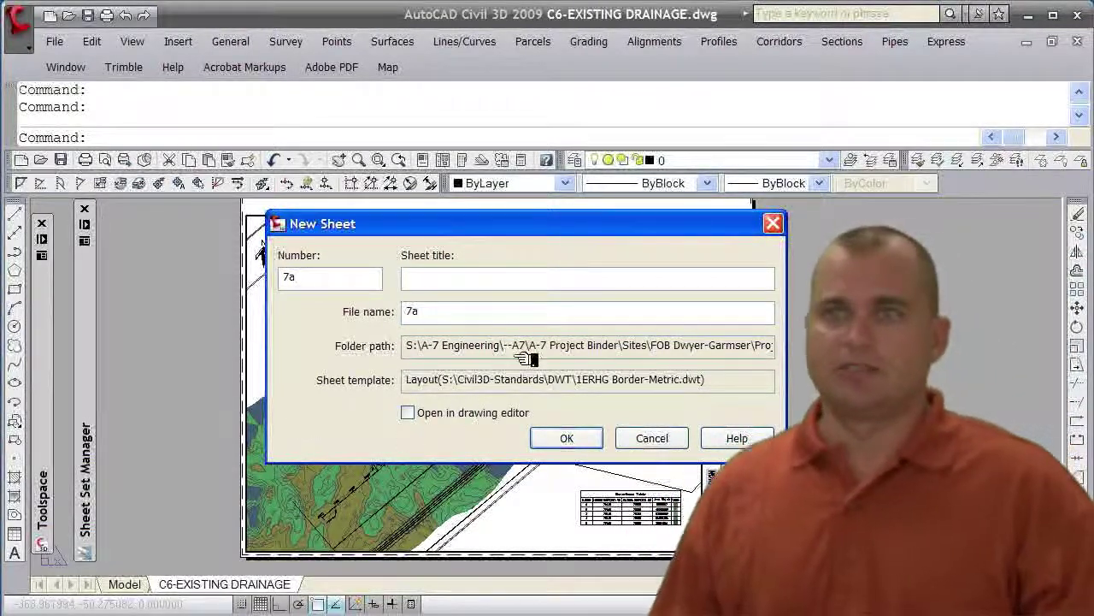
click(470, 278)
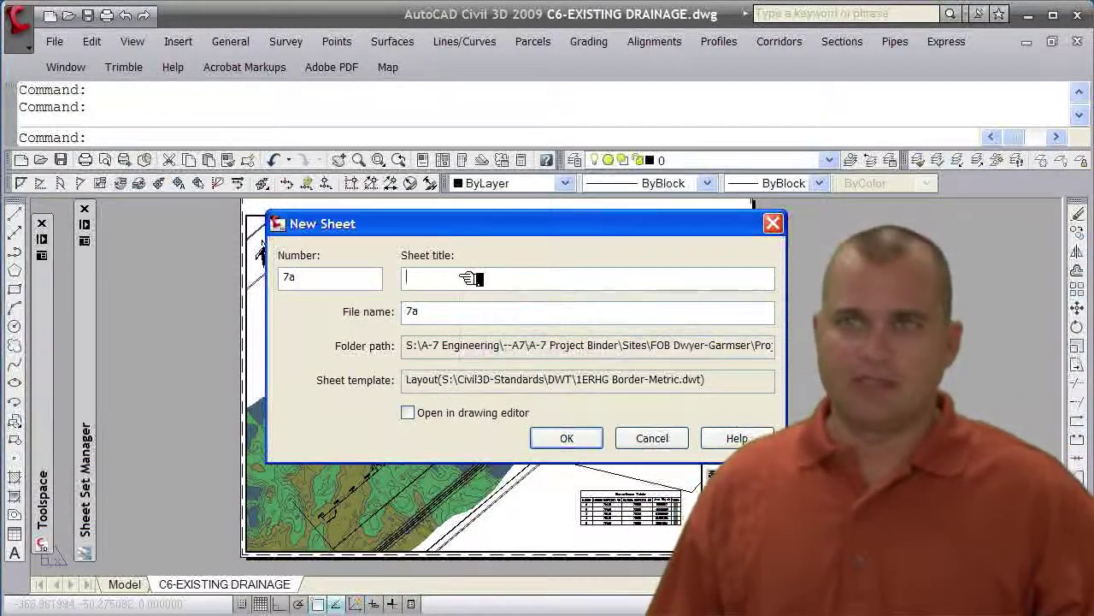
text(C^-)
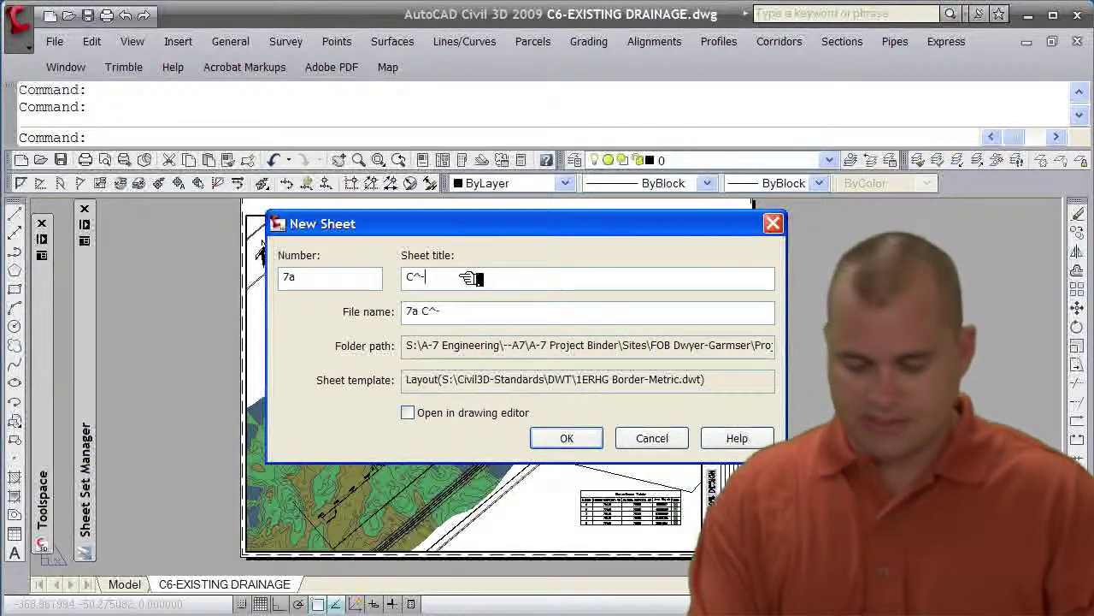
text(Exis)
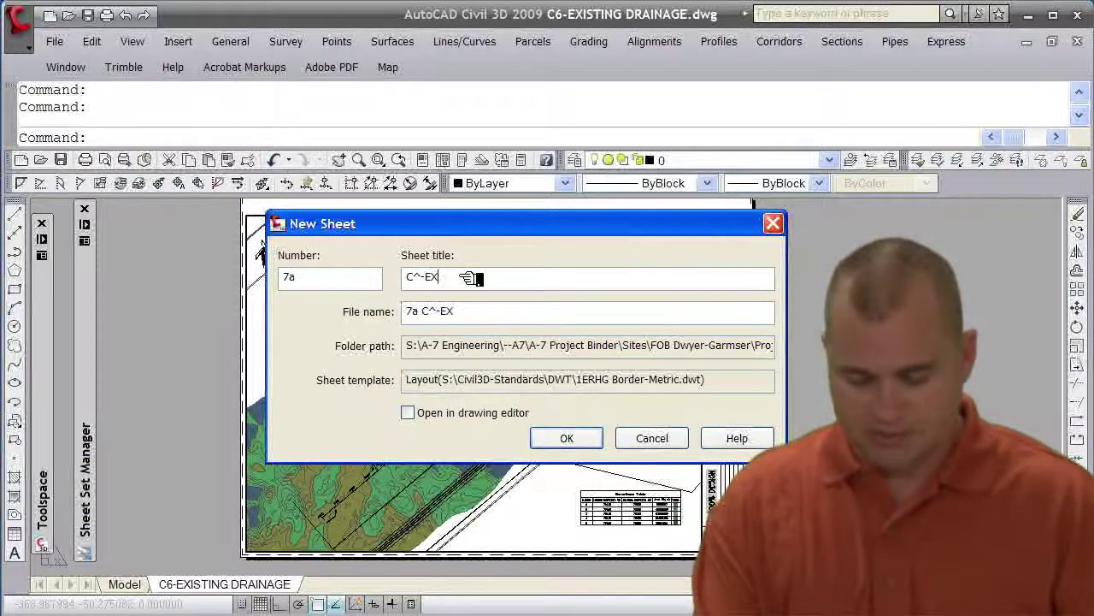
text(TING)
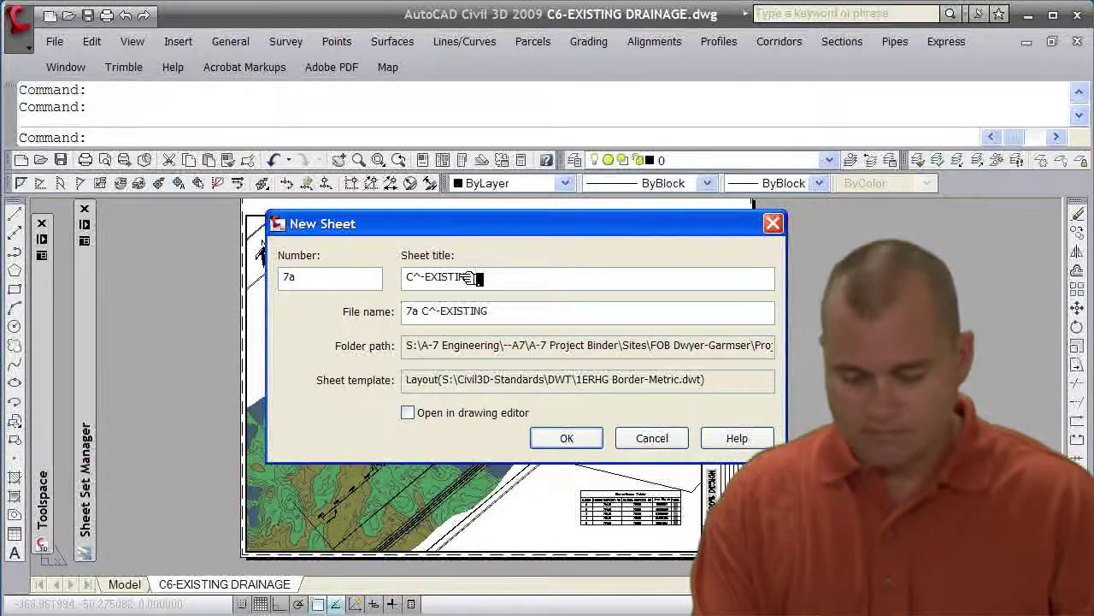
text( ELEVAT)
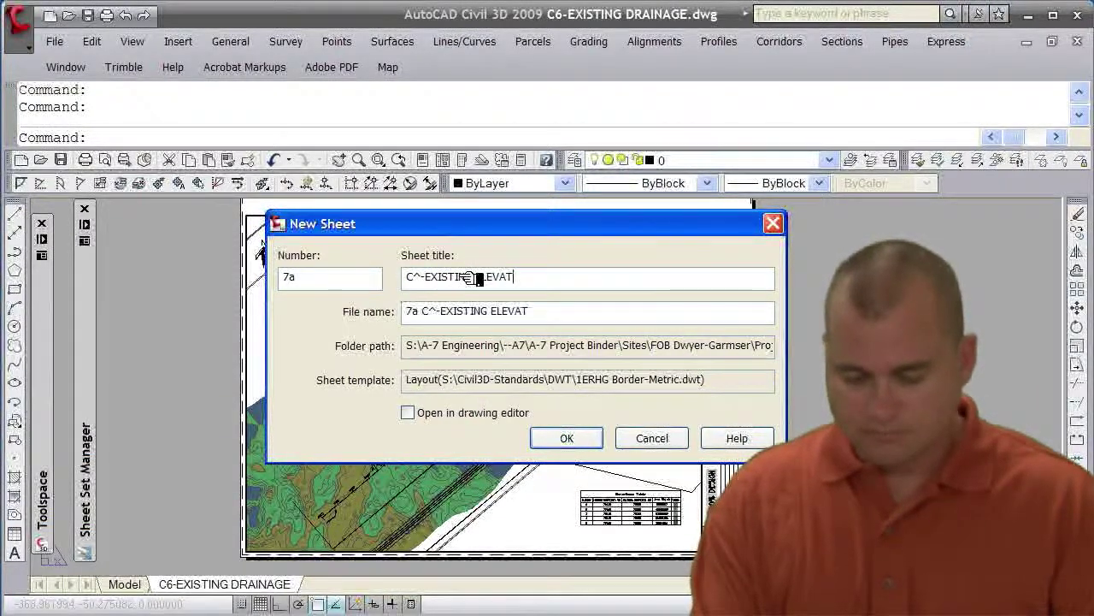
text(IONS)
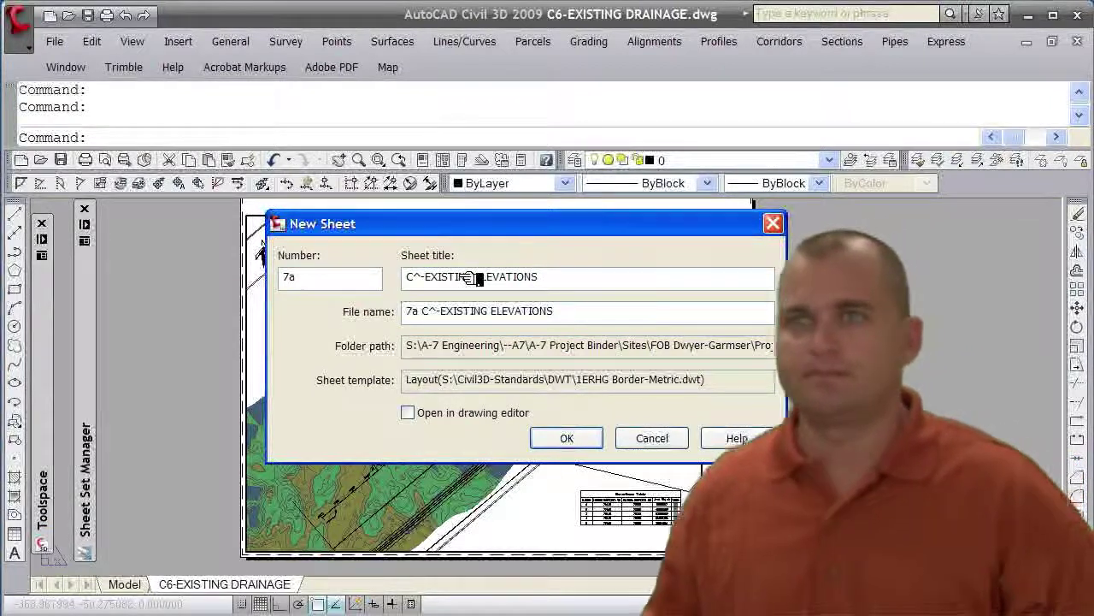
click(439, 312)
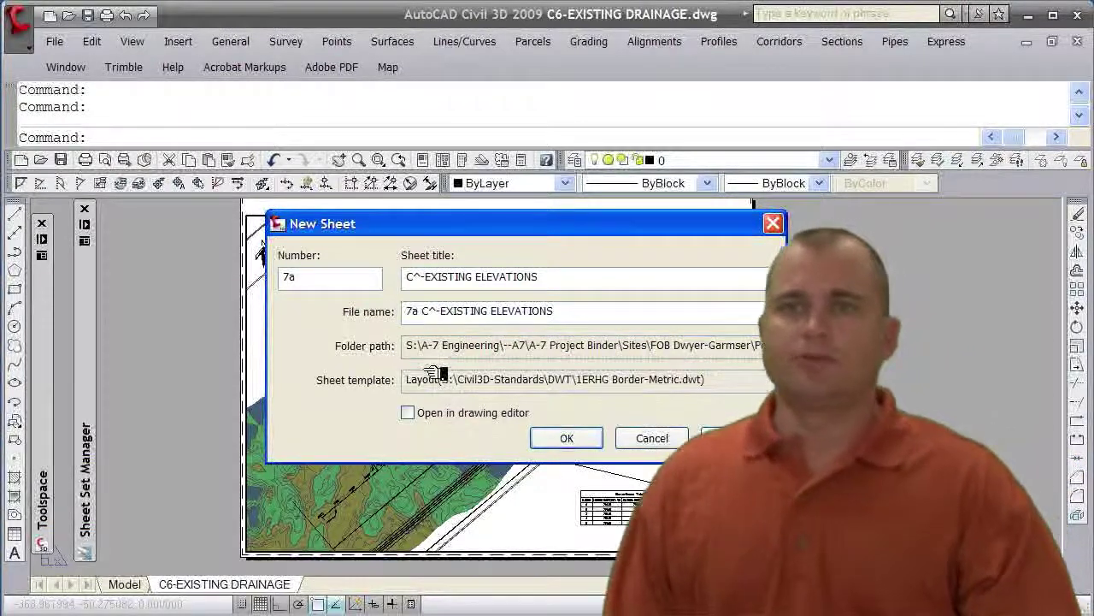
key(BackSpace)
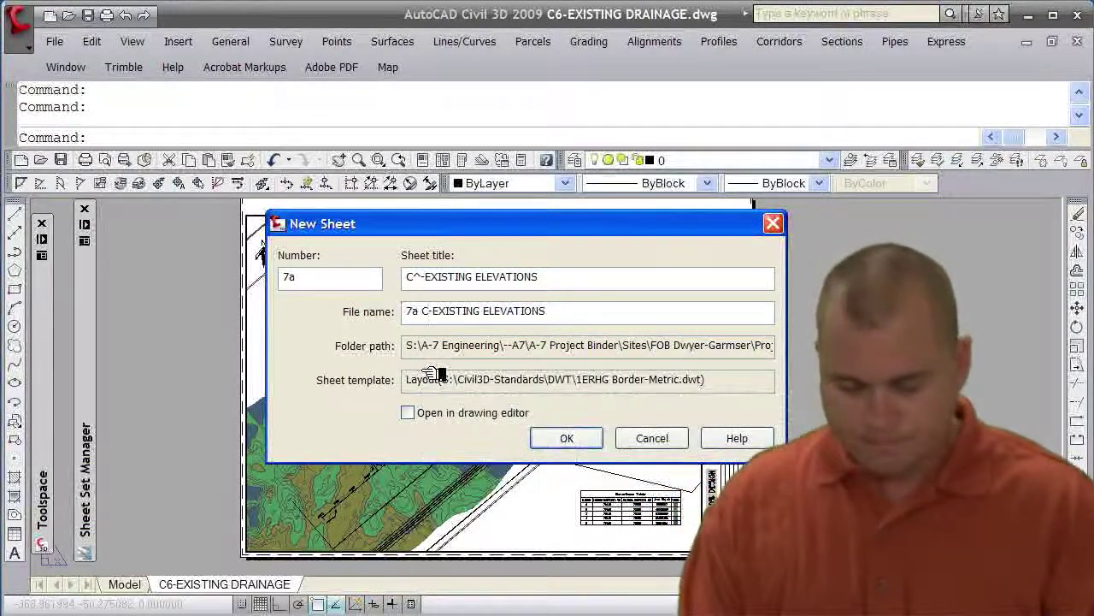
text(6)
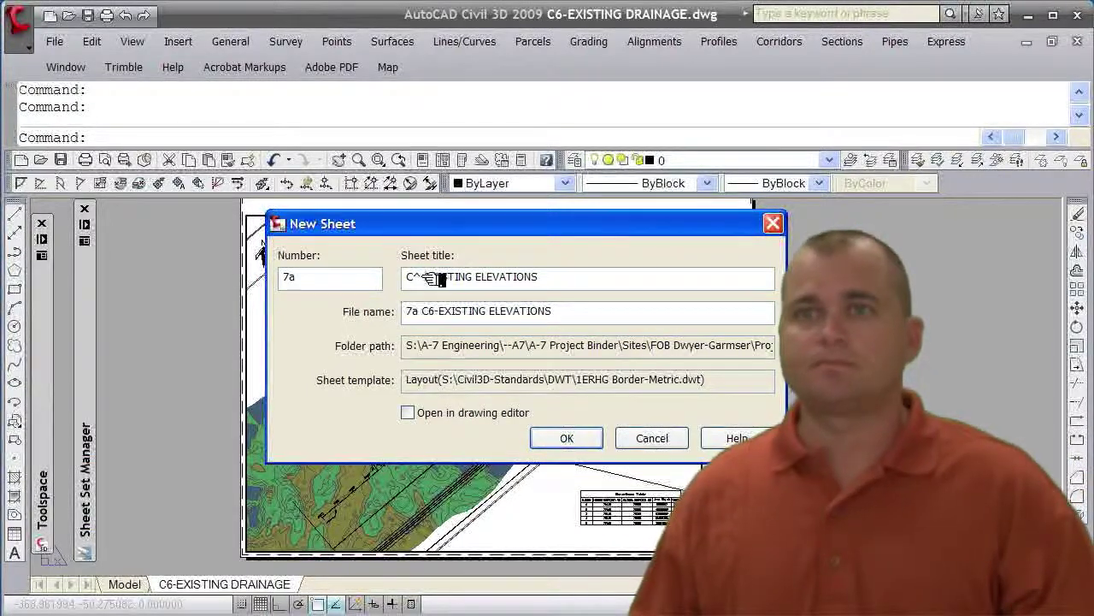
key(BackSpace)
text(6)
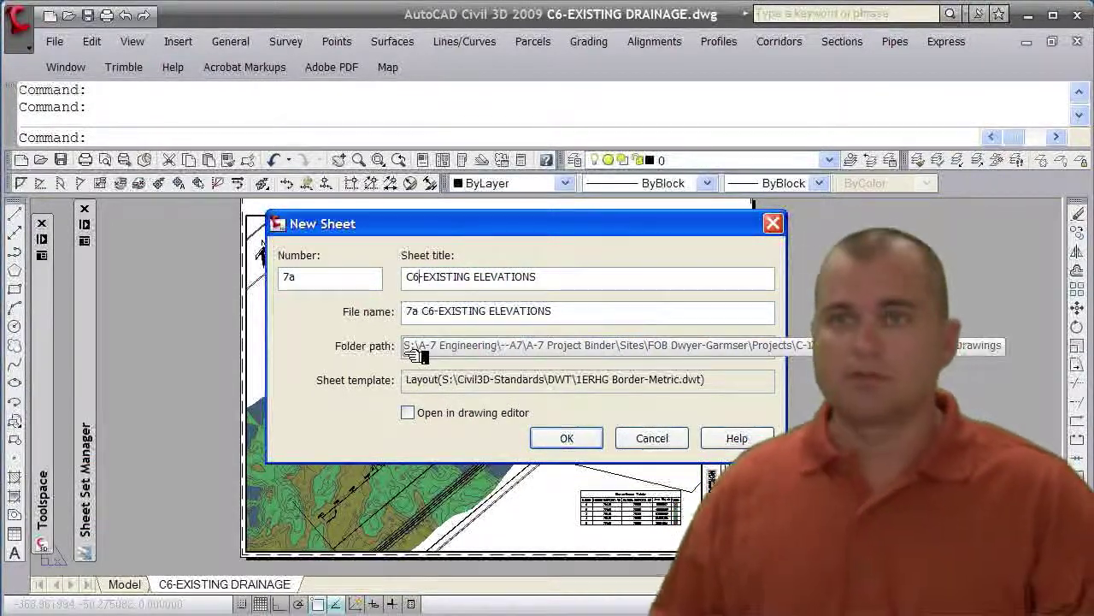
drag(419, 313, 386, 313)
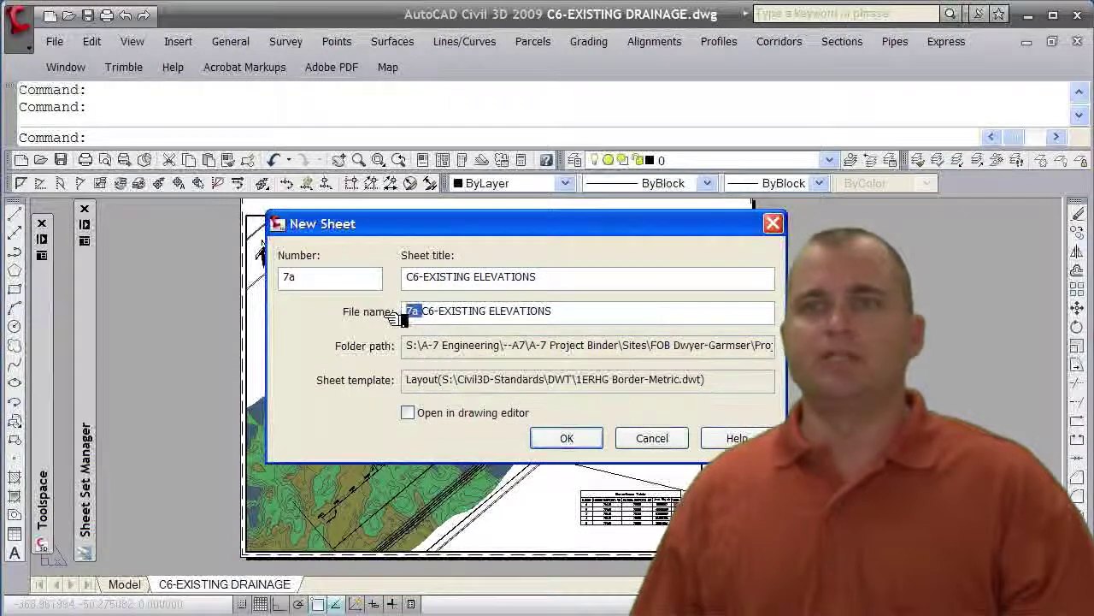
key(Delete)
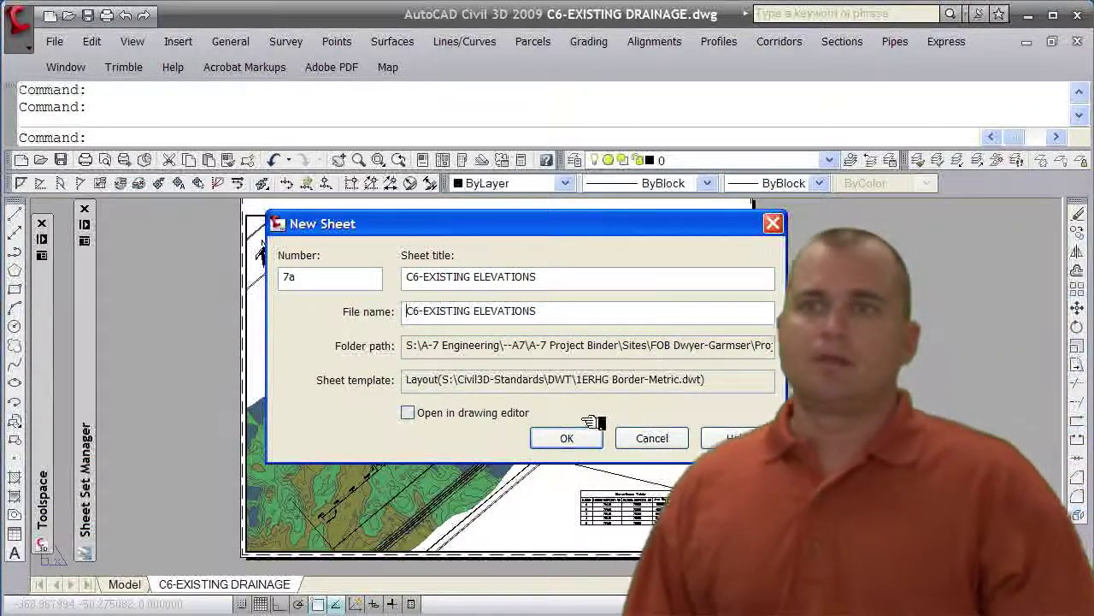
Step: Create sheet 7a, replacing the existing C6-EXISTING ELEVATIONS drawing, and dismiss the map messages
click(560, 439)
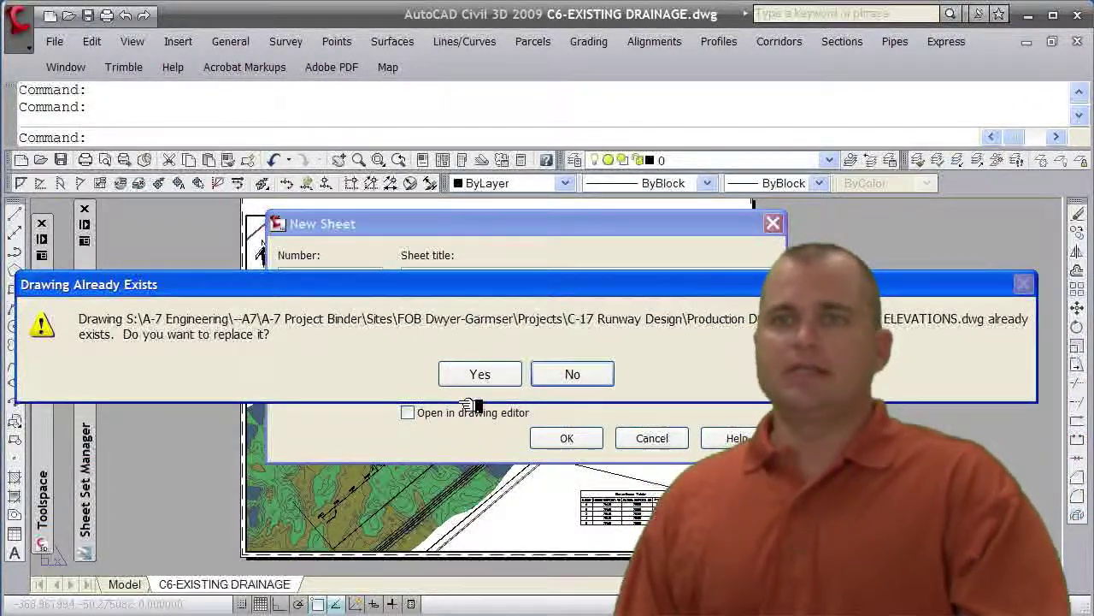
click(480, 374)
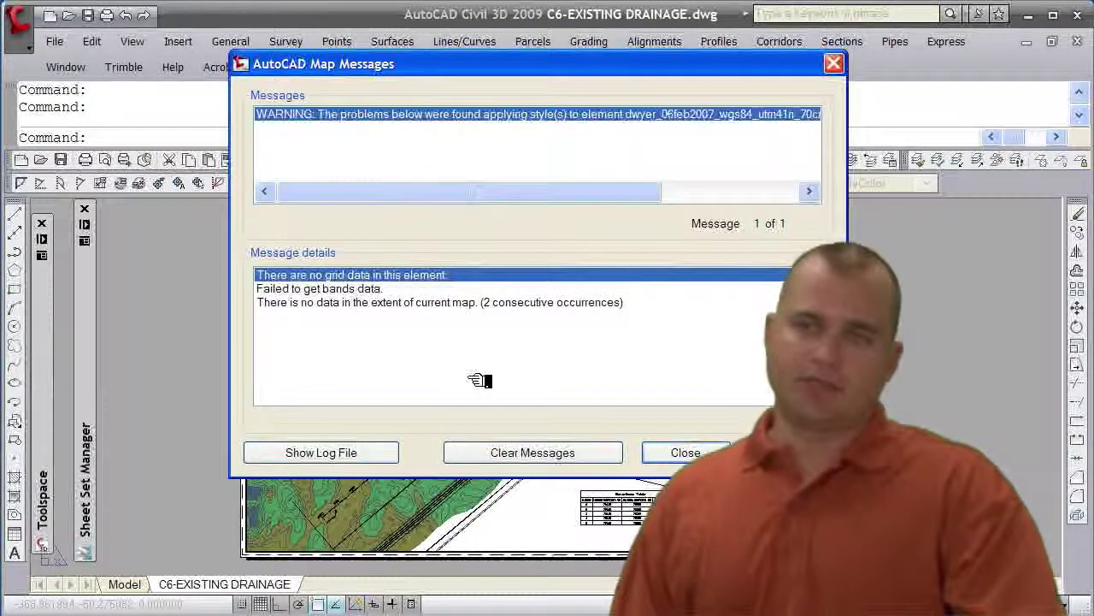
click(695, 453)
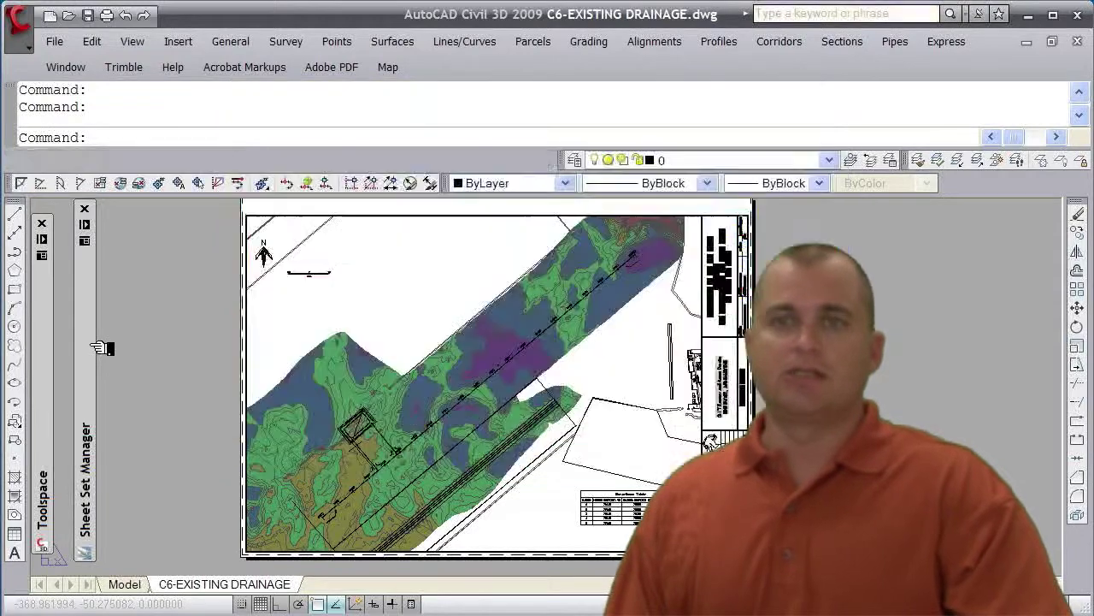
mouse_move(101, 348)
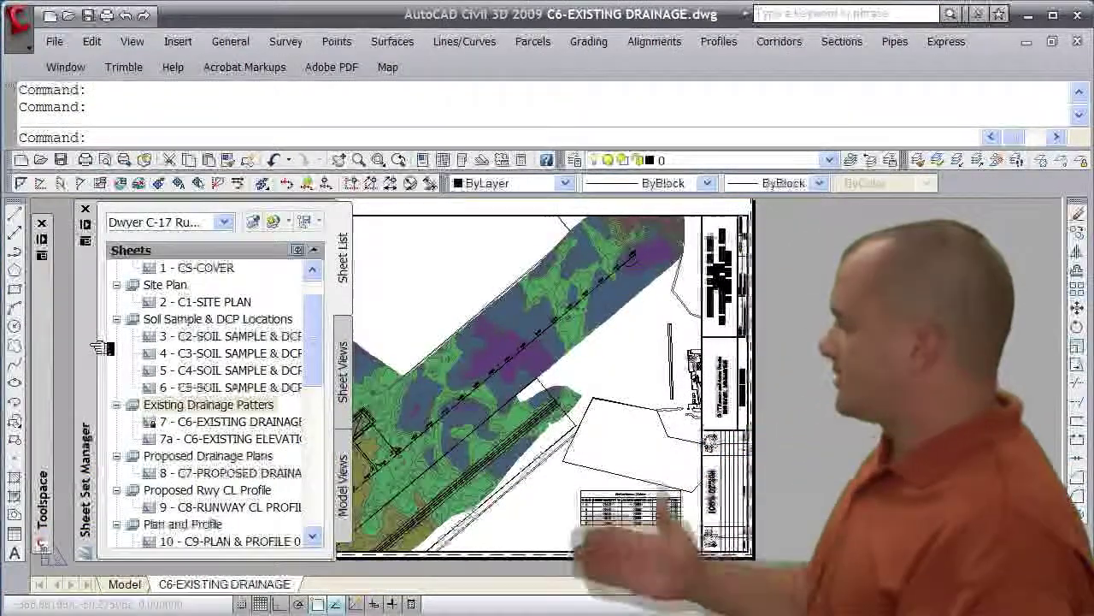
Step: Open sheet 7a C6-EXISTING ELEVATIONS and frame its empty title block in the layout
double_click(218, 440)
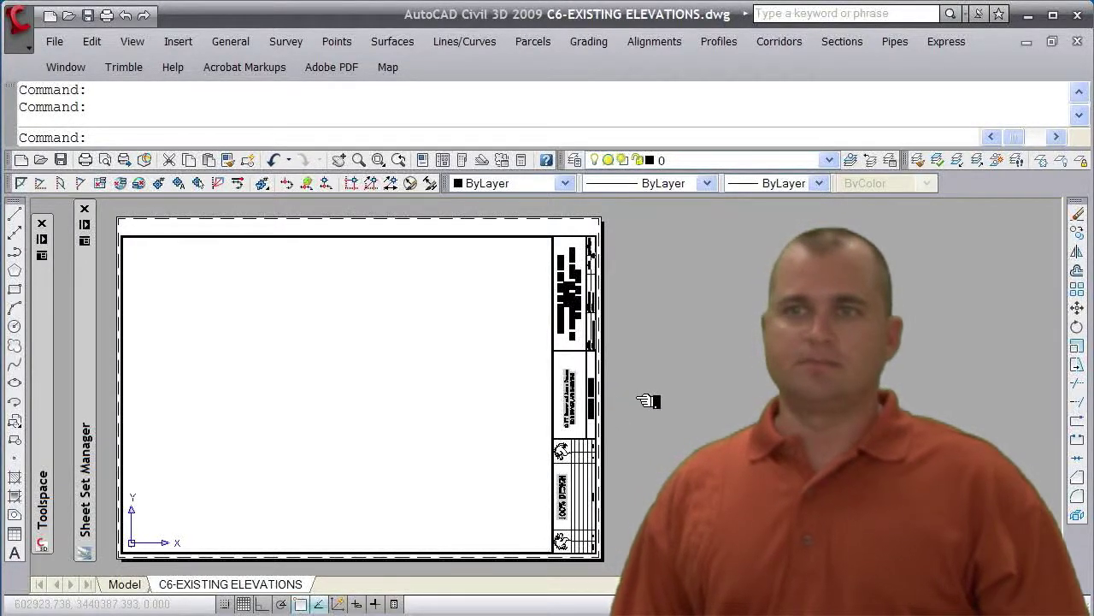
double_click(648, 401)
scroll(639, 403, up, 5)
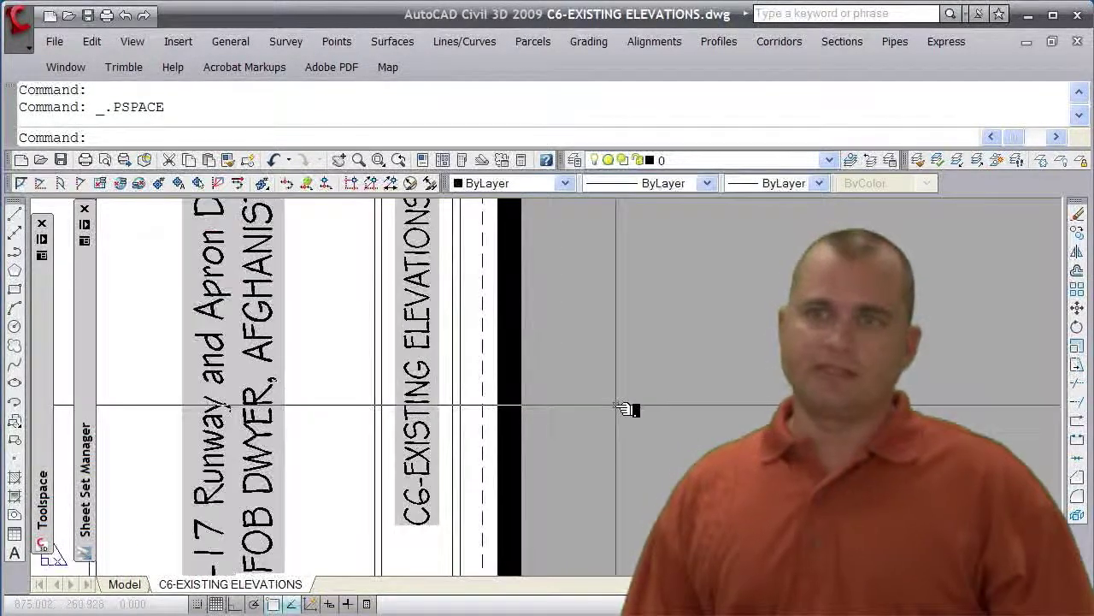
scroll(630, 408, down, 5)
scroll(616, 495, up, 1)
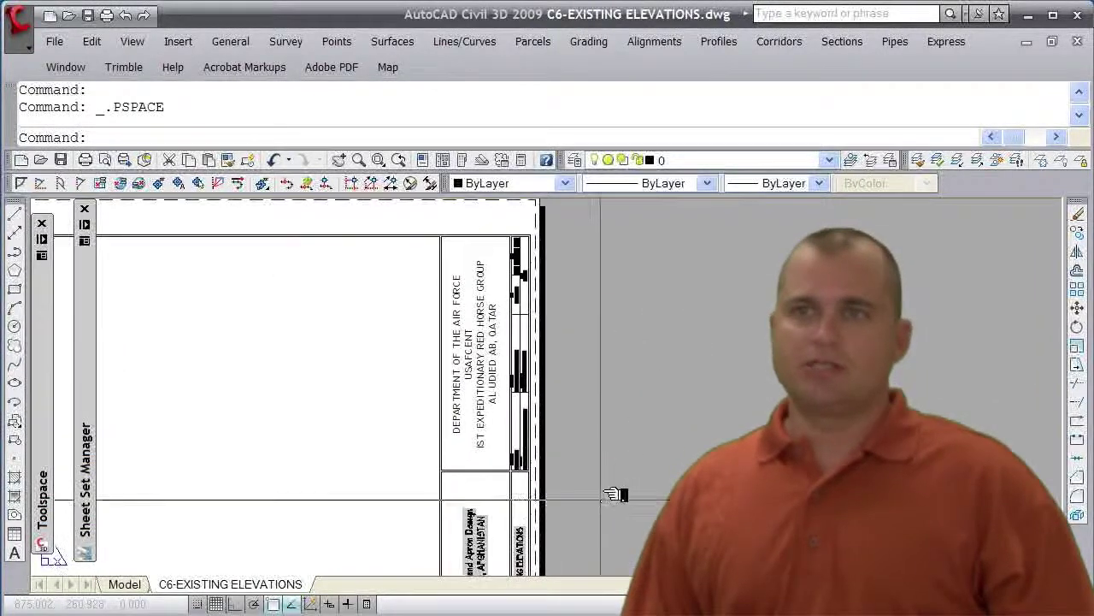
scroll(607, 401, up, 3)
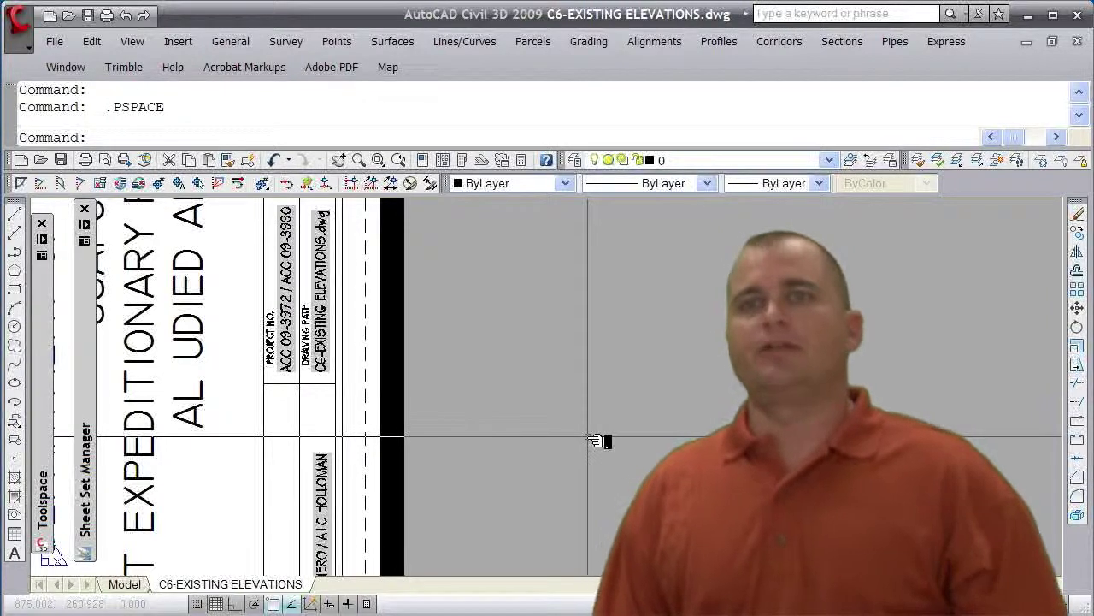
scroll(594, 445, down, 4)
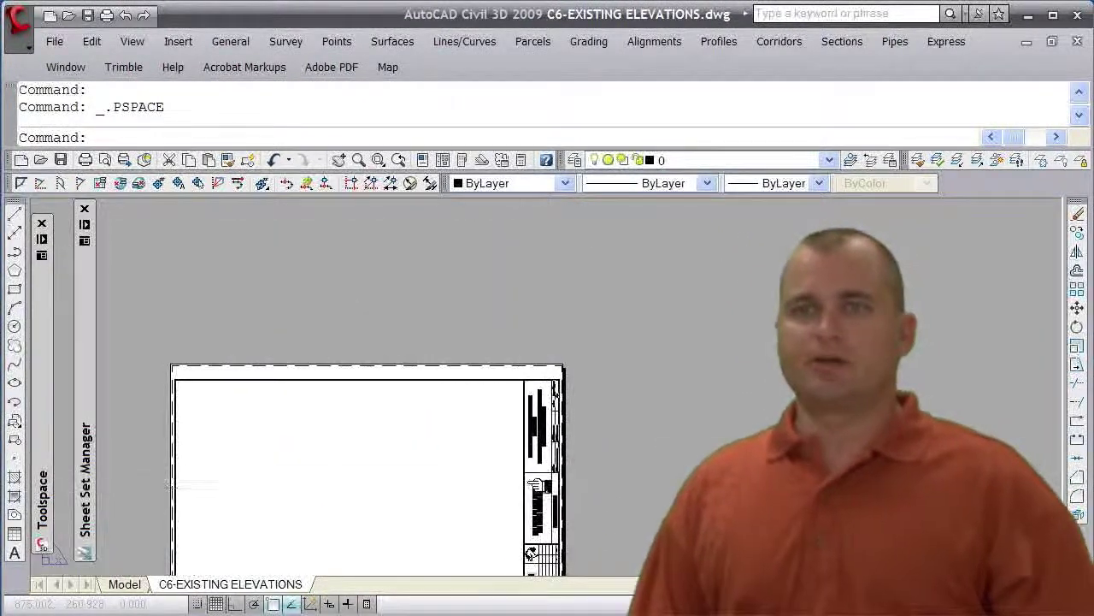
middle_drag(568, 479, 661, 353)
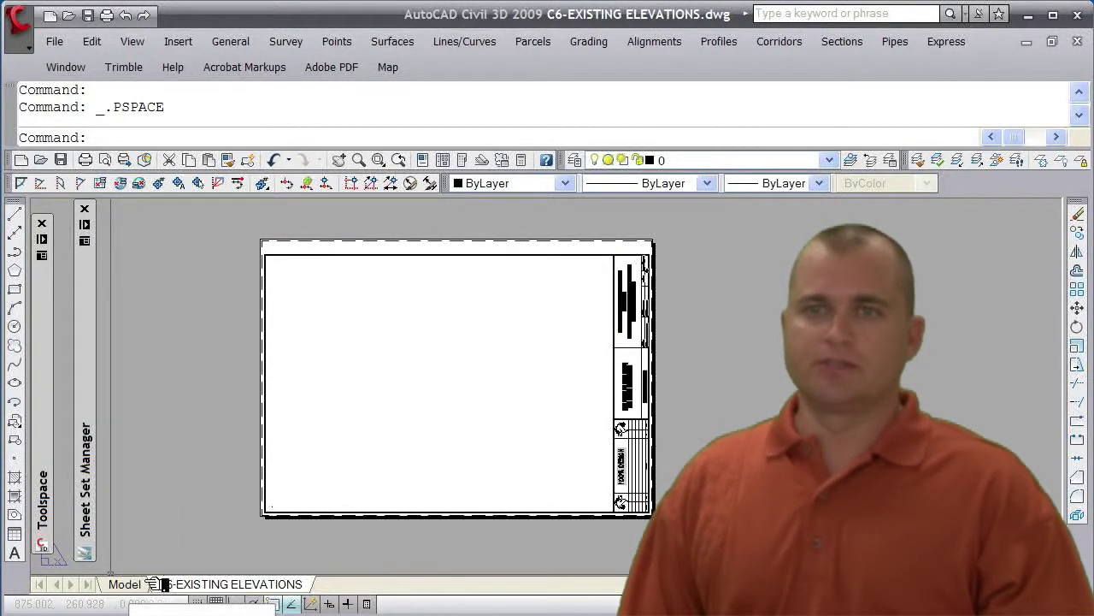
Step: Choose Dwyer-Design.dwg as a DWG attachment from the XREF palette inside the viewport
double_click(318, 389)
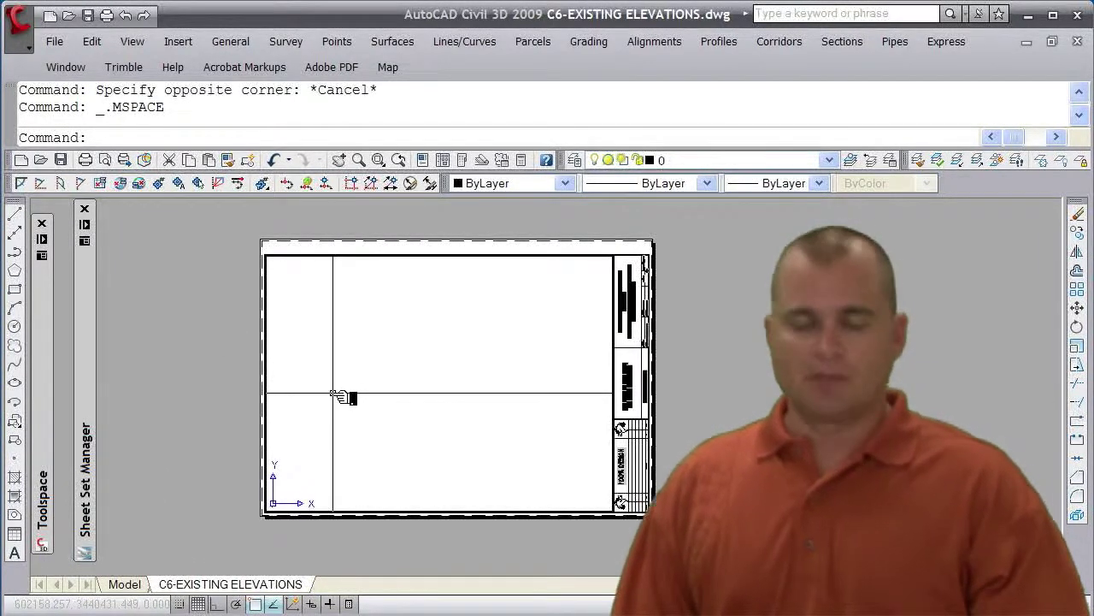
text(xref)
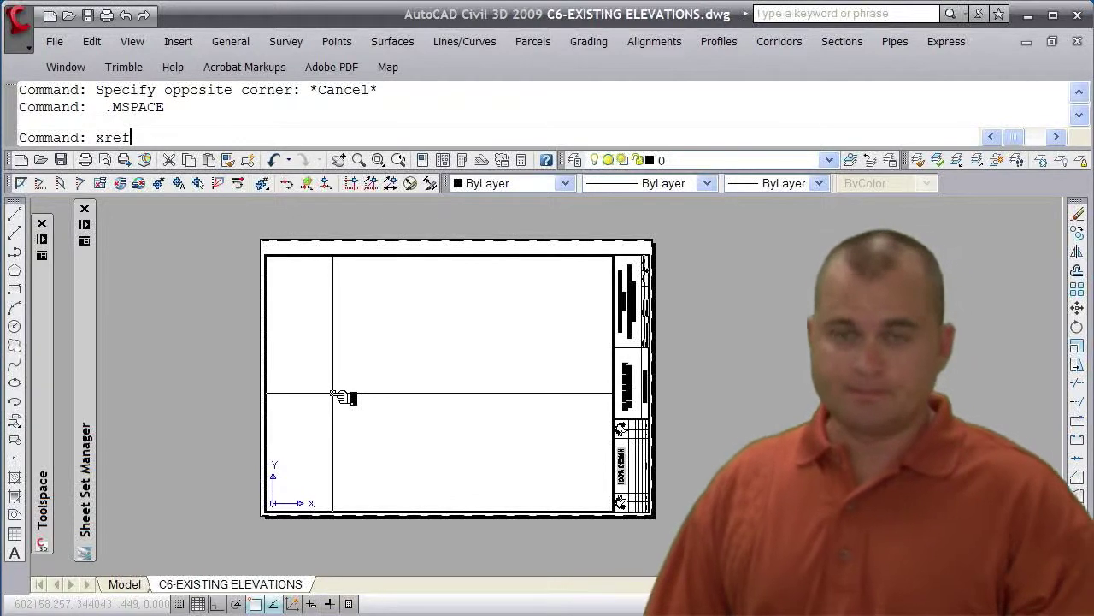
key(Return)
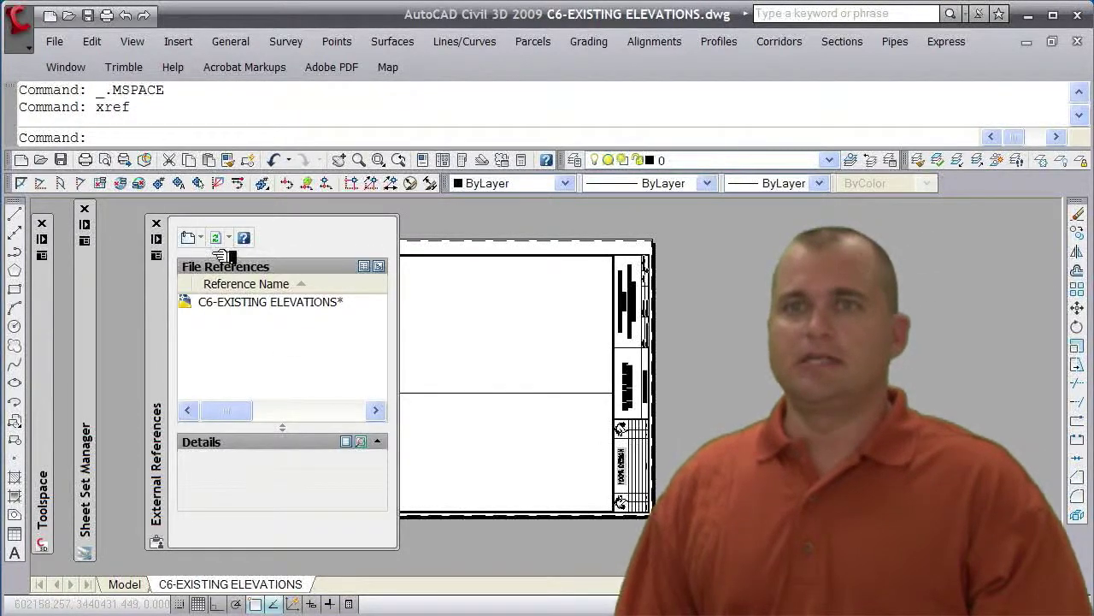
click(211, 242)
click(220, 262)
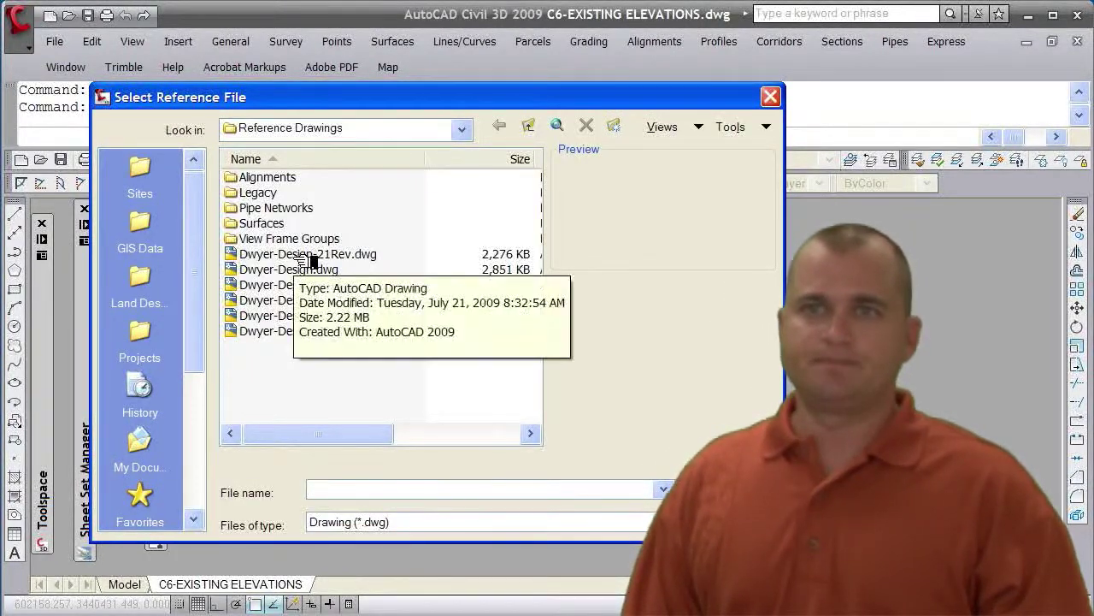
click(291, 271)
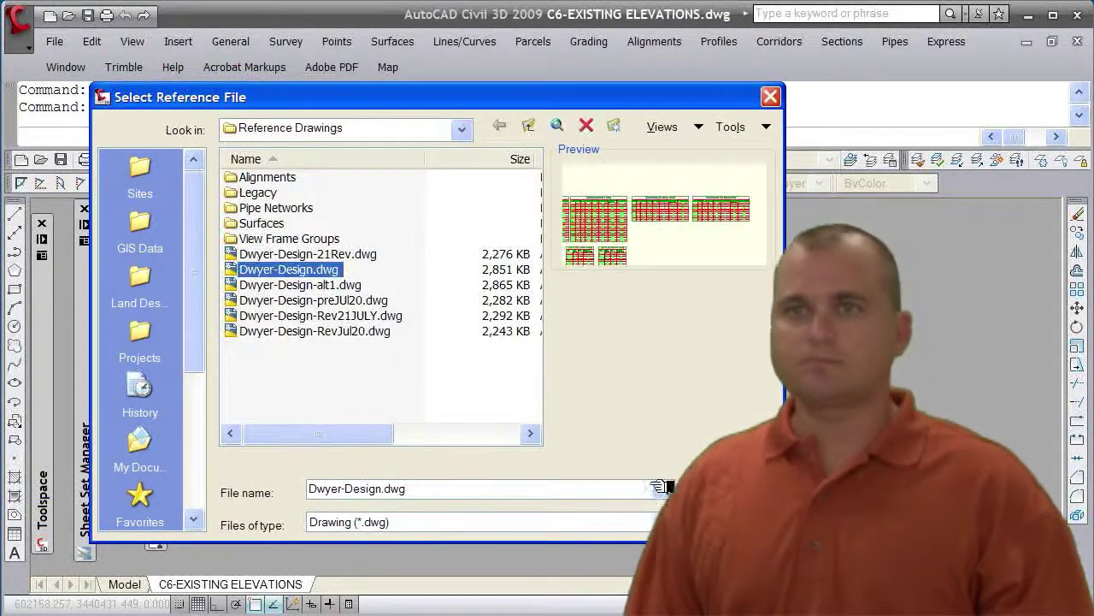
click(706, 489)
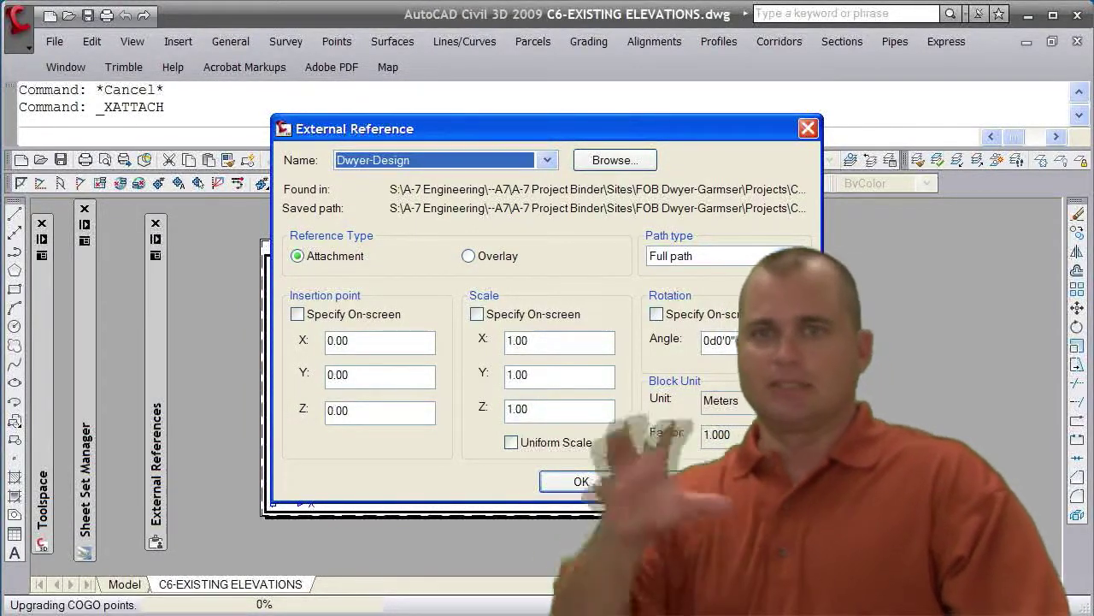
Step: Attach Dwyer-Design at 0,0,0 with scale 1 and centre its runway in the viewport
click(571, 482)
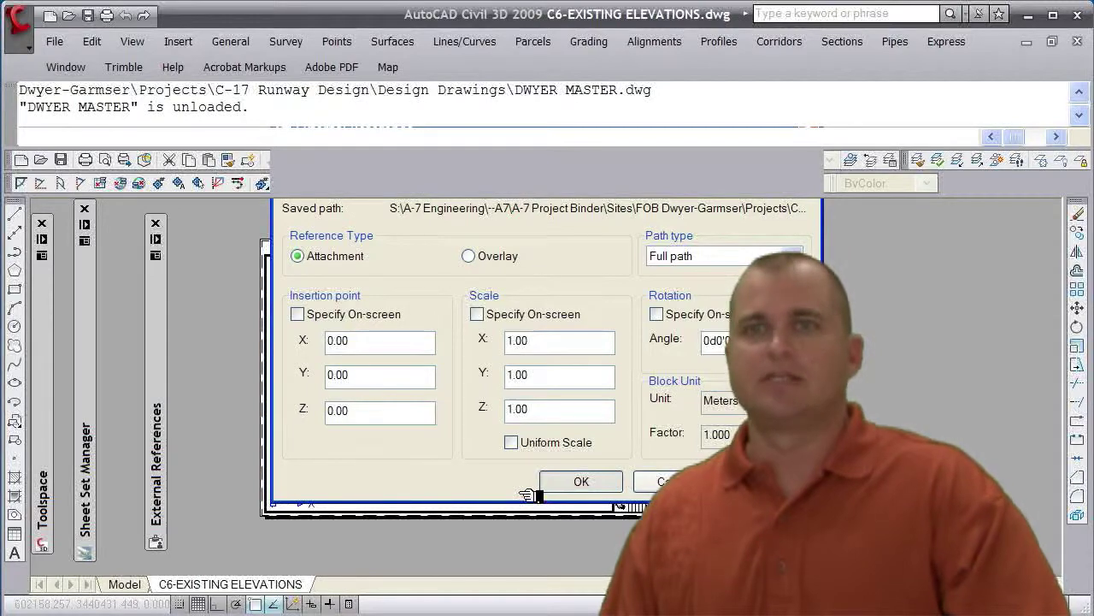
key(Return)
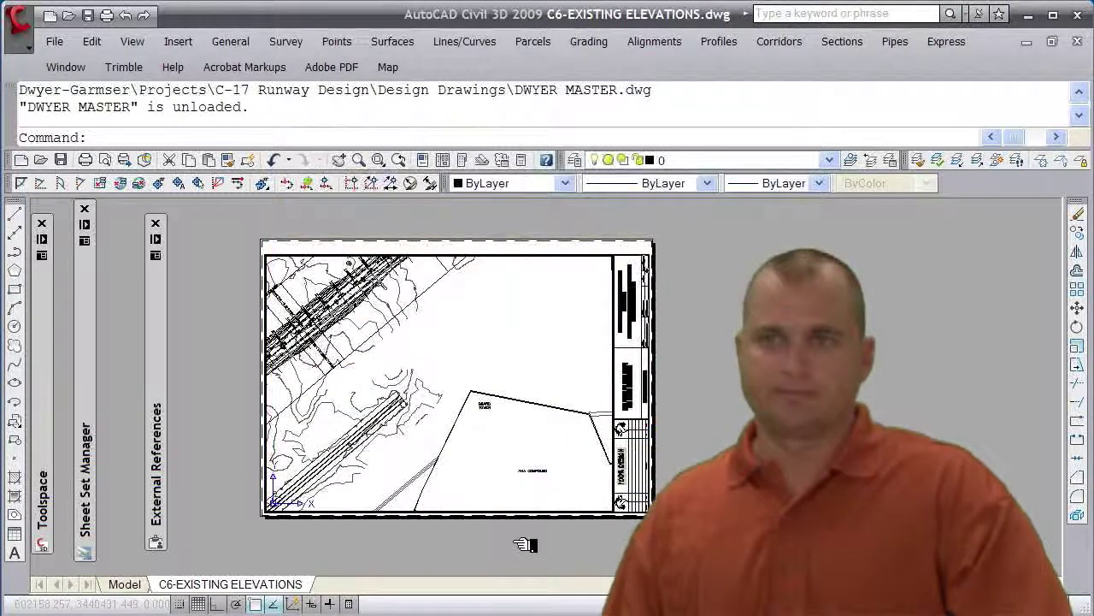
mouse_move(423, 357)
middle_down()
mouse_move(531, 395)
mouse_move(520, 385)
middle_up()
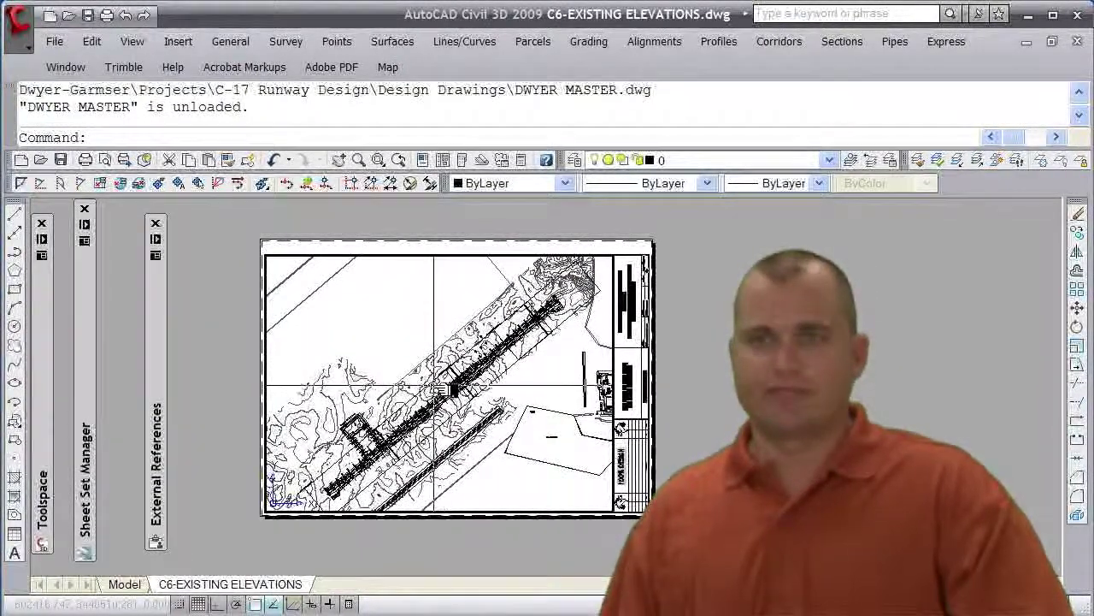
scroll(445, 393, up, 3)
middle_drag(463, 419, 402, 359)
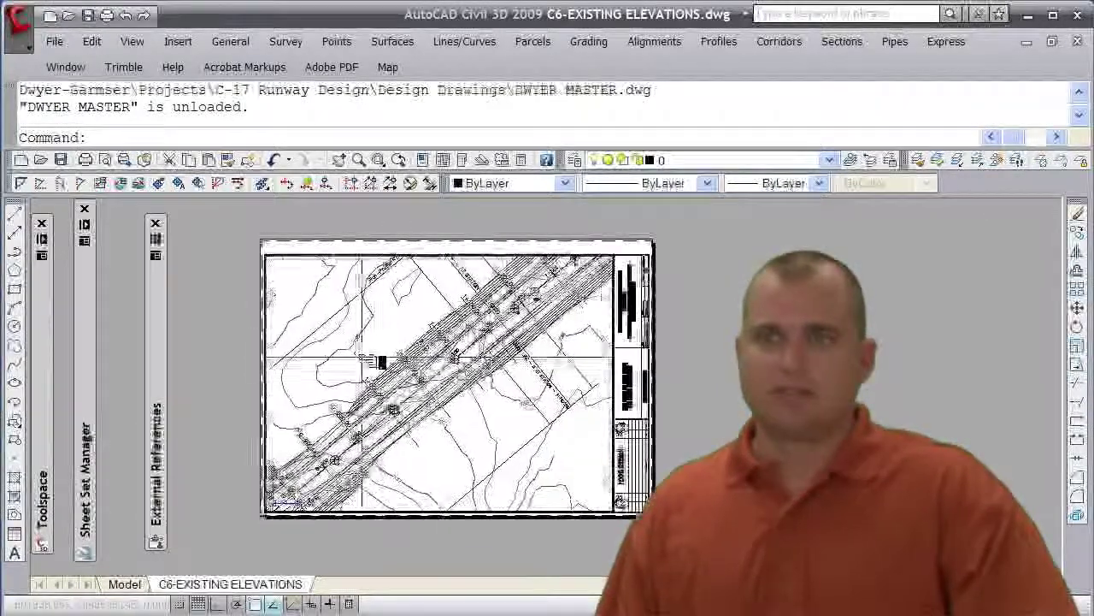
Step: Freeze the view frame, topo, corridor linework, sample line and station label layers in this viewport
click(1043, 161)
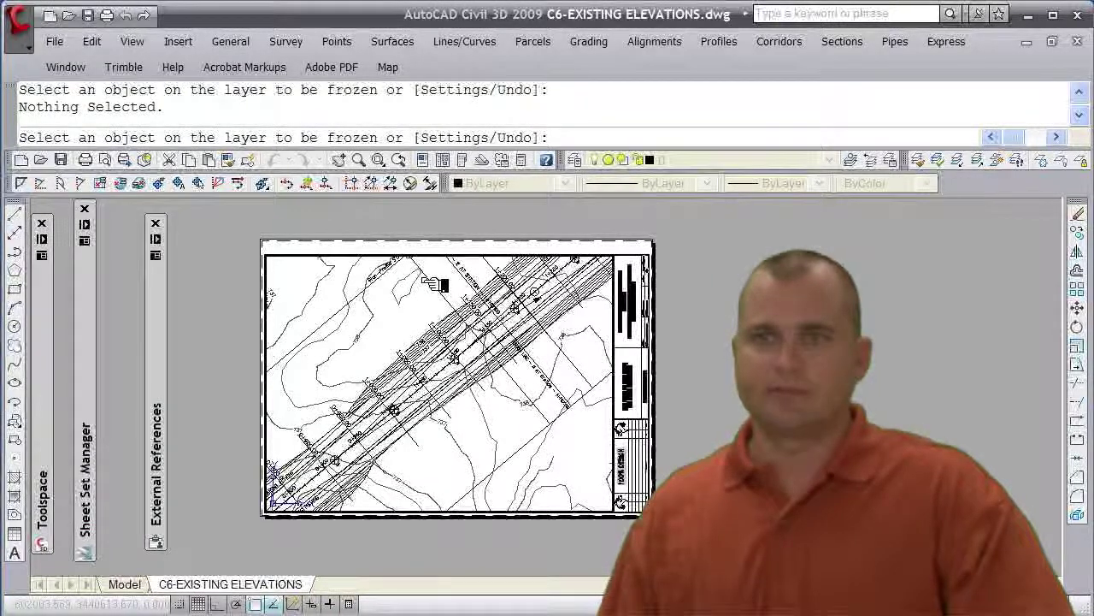
click(433, 283)
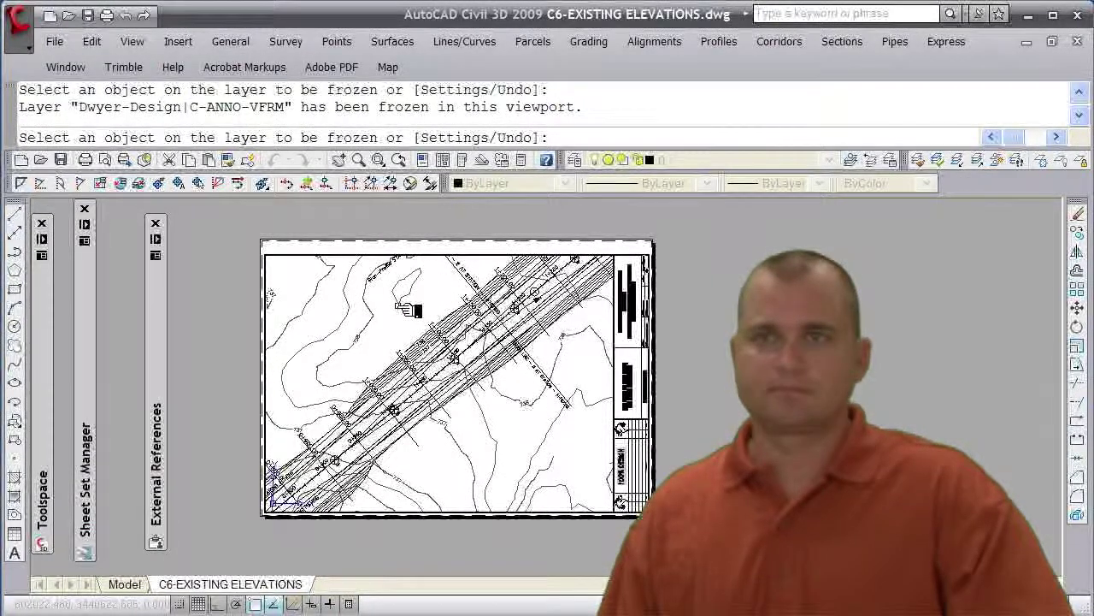
key(Escape)
key(Escape)
scroll(411, 313, up, 3)
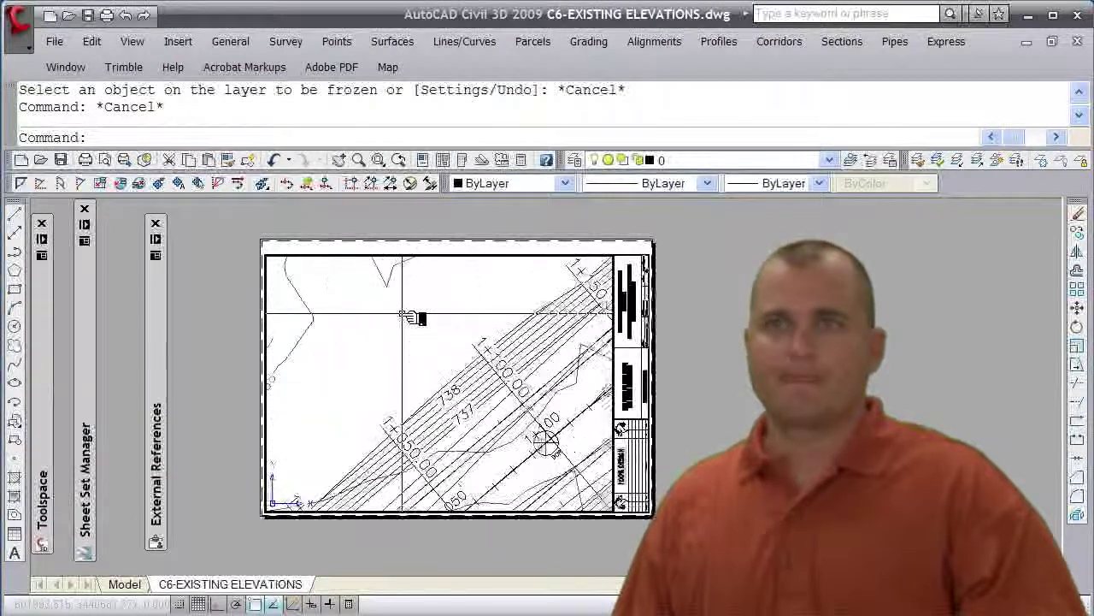
click(1043, 160)
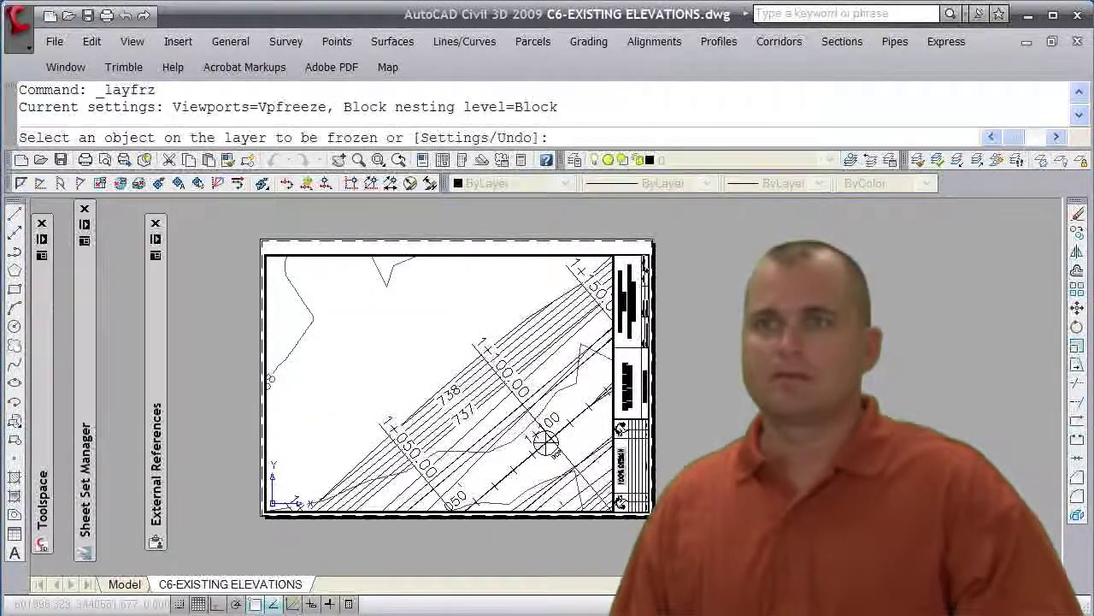
click(571, 335)
click(535, 335)
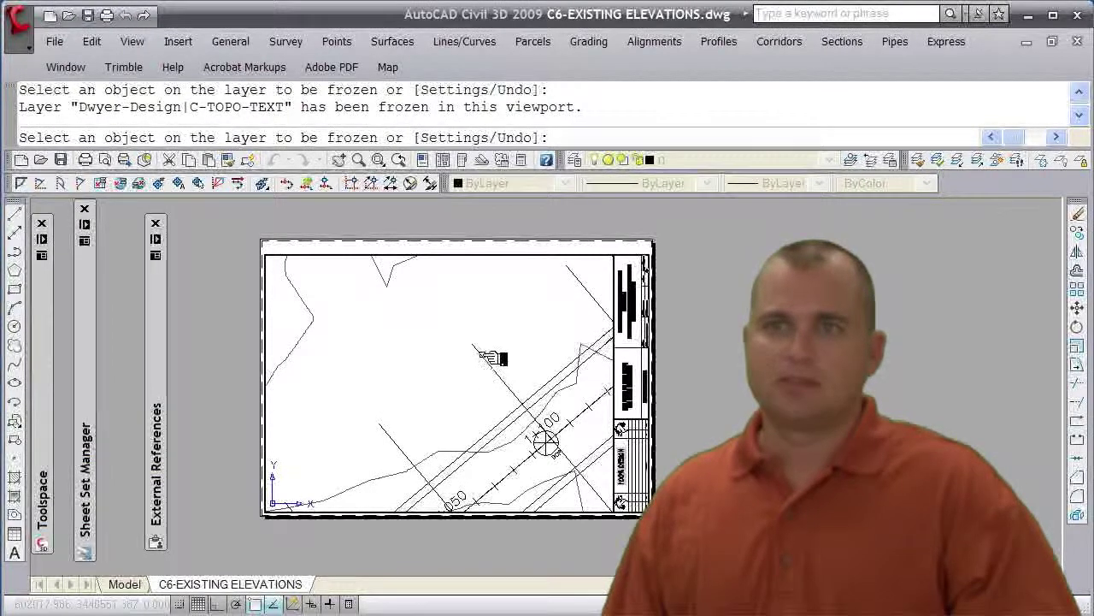
click(521, 395)
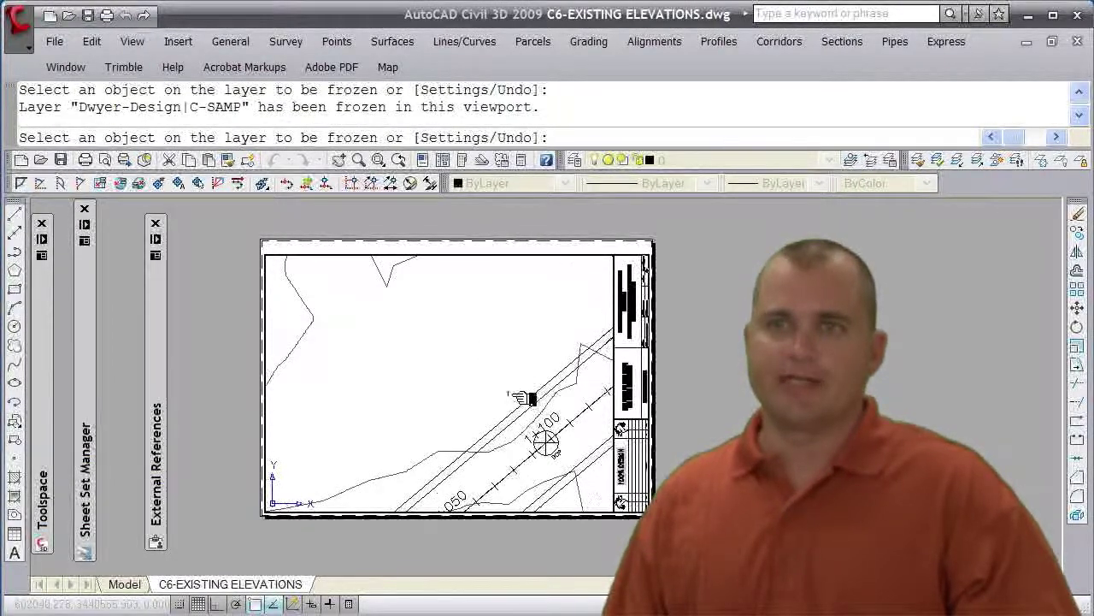
click(560, 443)
click(558, 441)
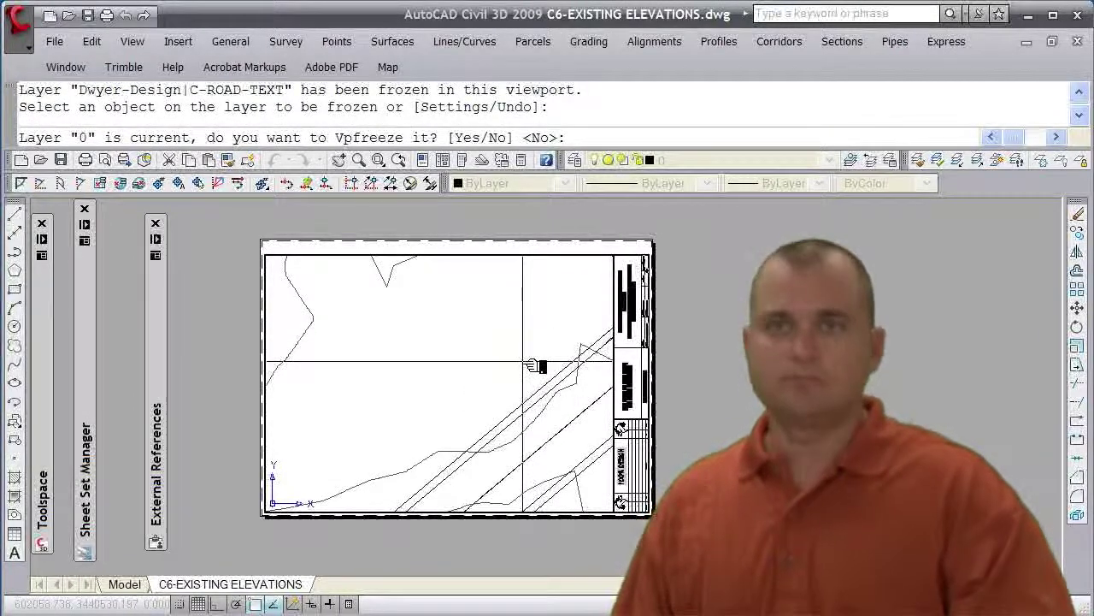
key(Escape)
key(Escape)
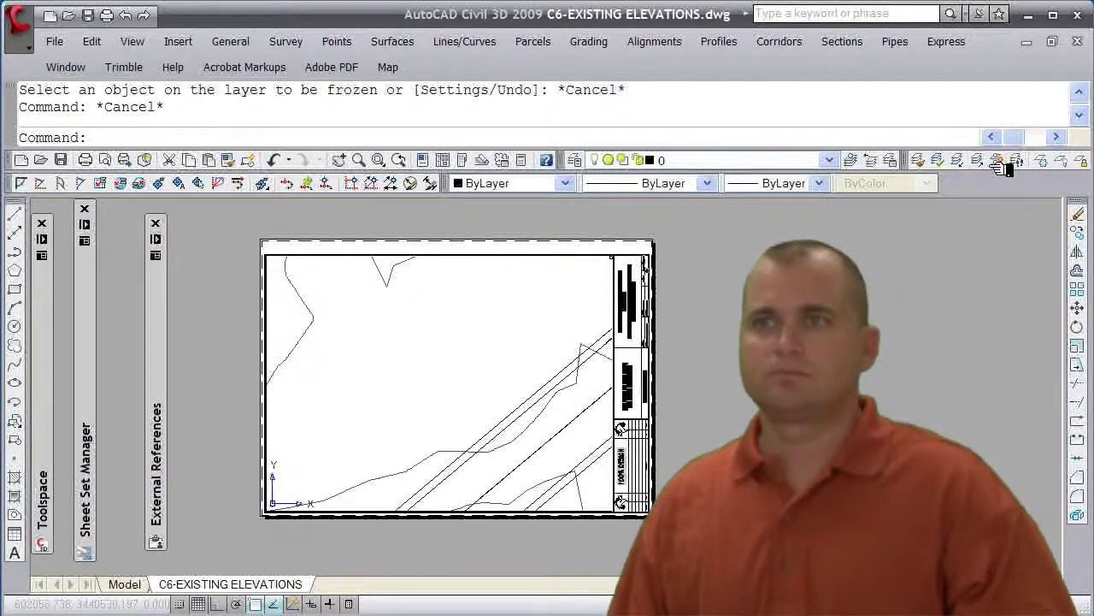
Step: Freeze V-TOPO-EXISTING, match line, match line text, view frame text, annotation and C-MATR-SHAP-TABL layers
click(1043, 161)
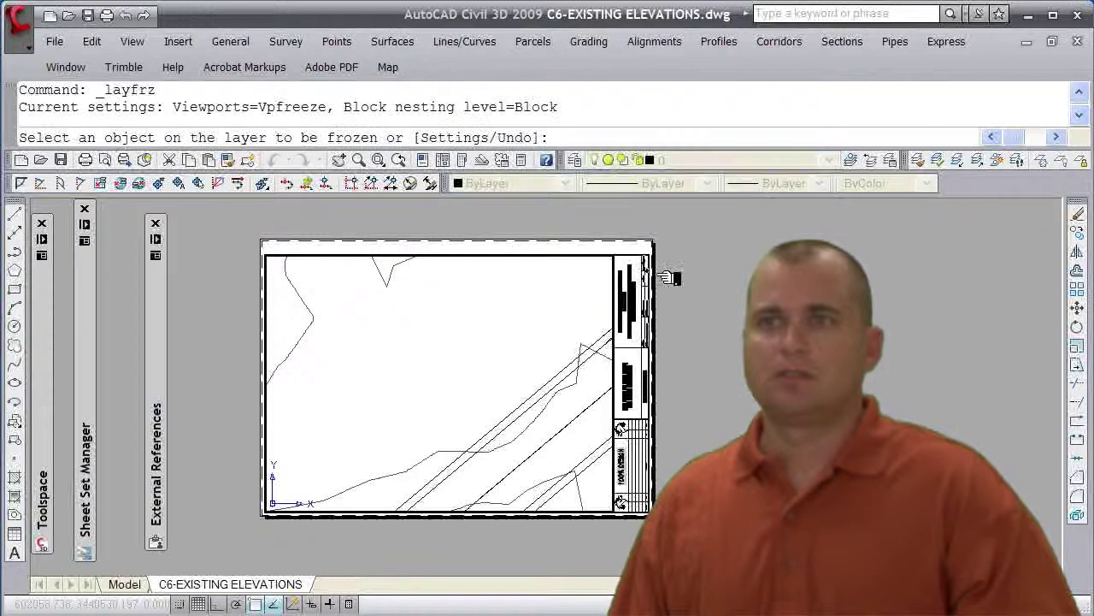
click(406, 282)
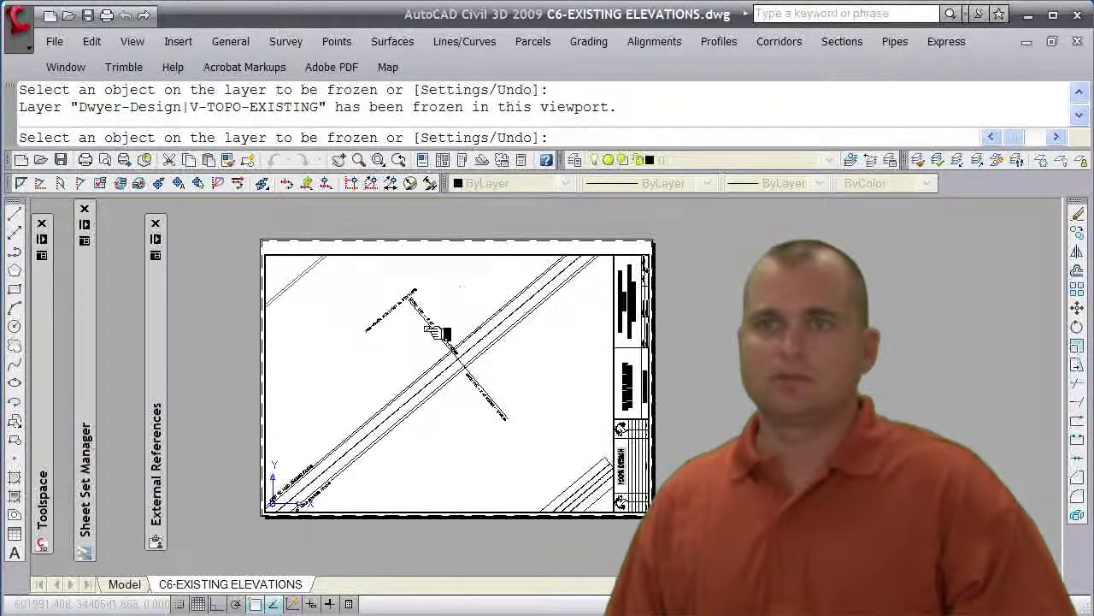
click(427, 327)
click(425, 321)
click(417, 314)
click(398, 304)
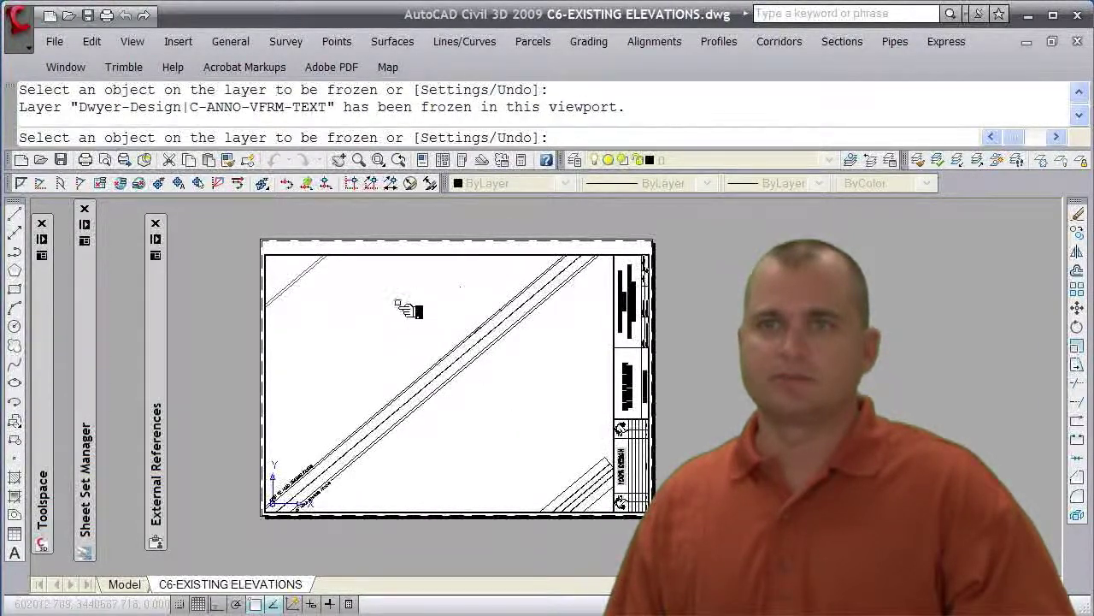
scroll(409, 311, down, 4)
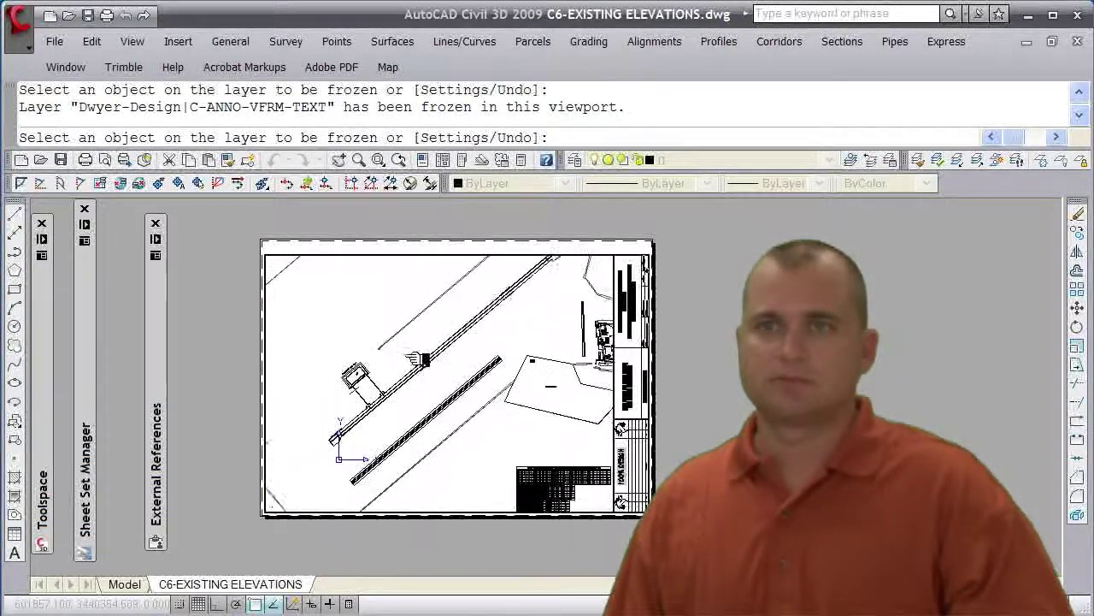
middle_drag(417, 359, 426, 385)
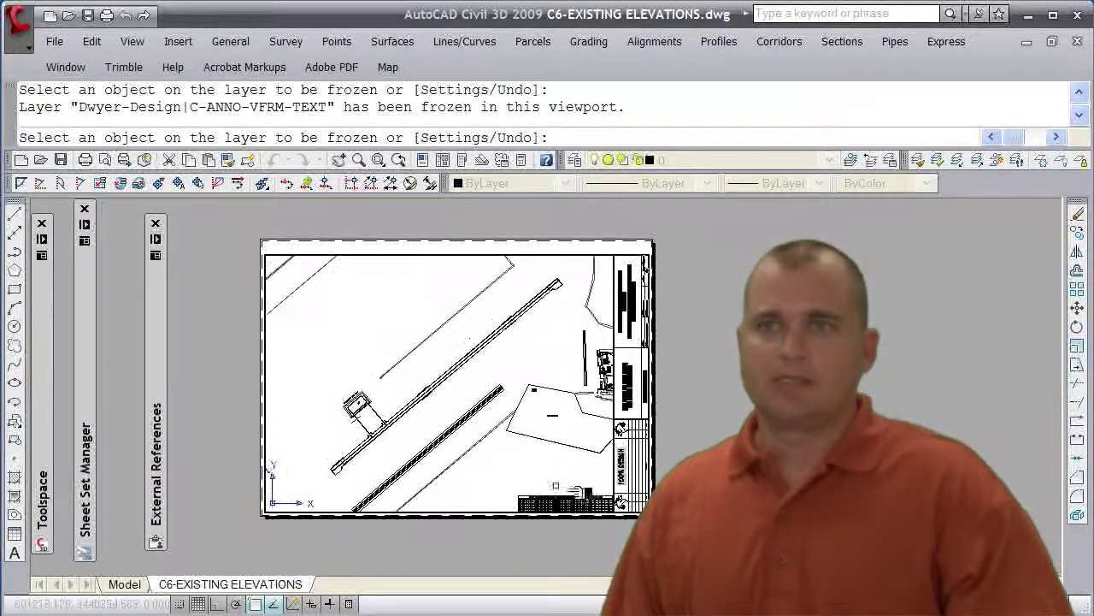
click(590, 500)
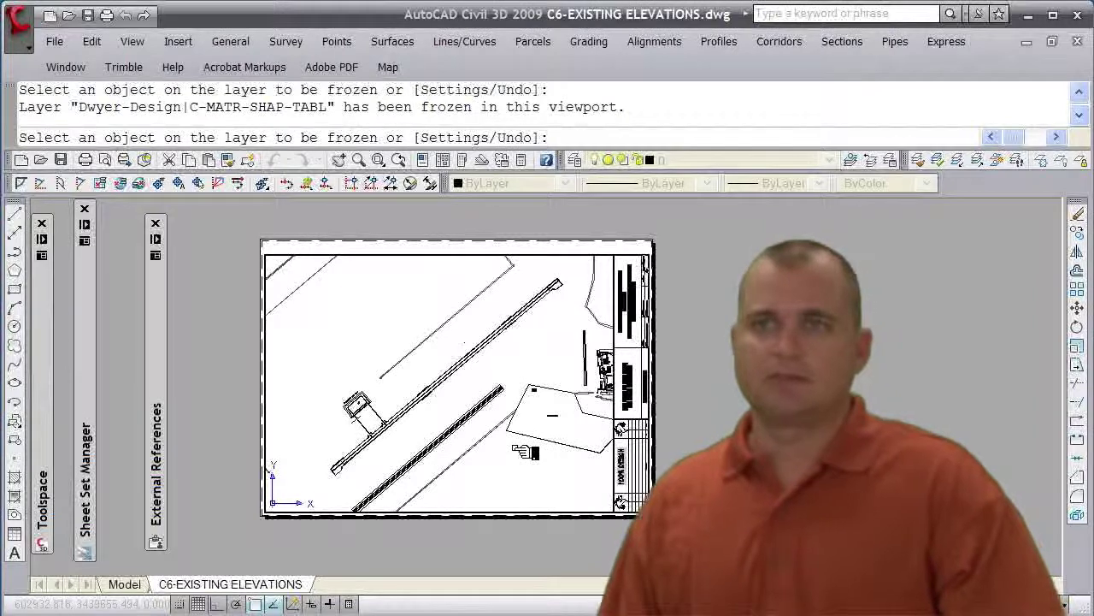
key(Escape)
key(Escape)
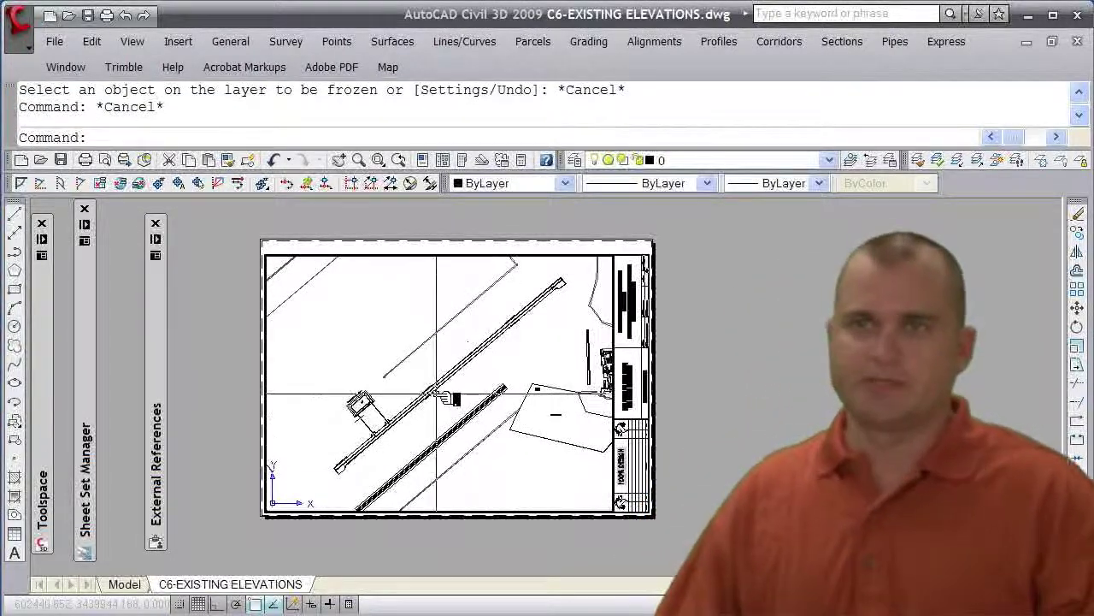
scroll(436, 395, up, 5)
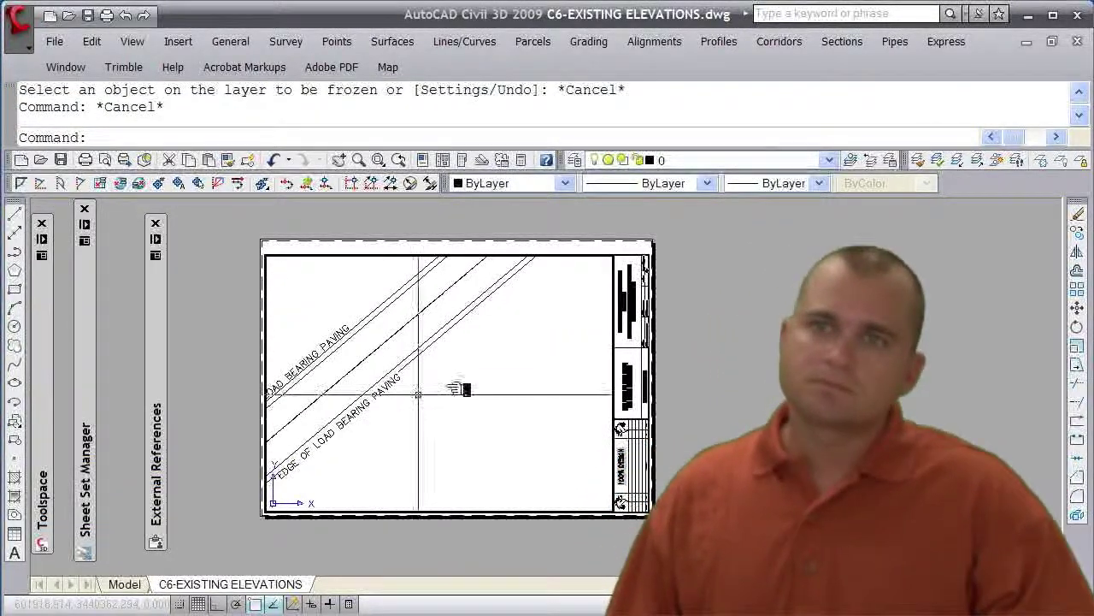
Step: Freeze the Paving Lanes and C-ANNO layers, then pan to a wider view of the site
click(1041, 160)
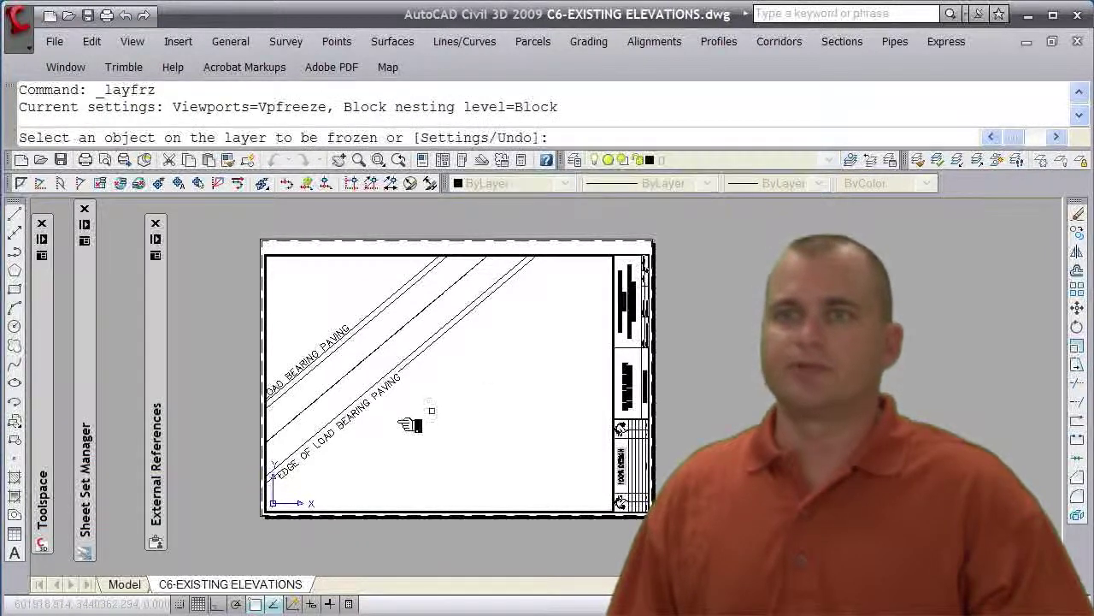
click(369, 415)
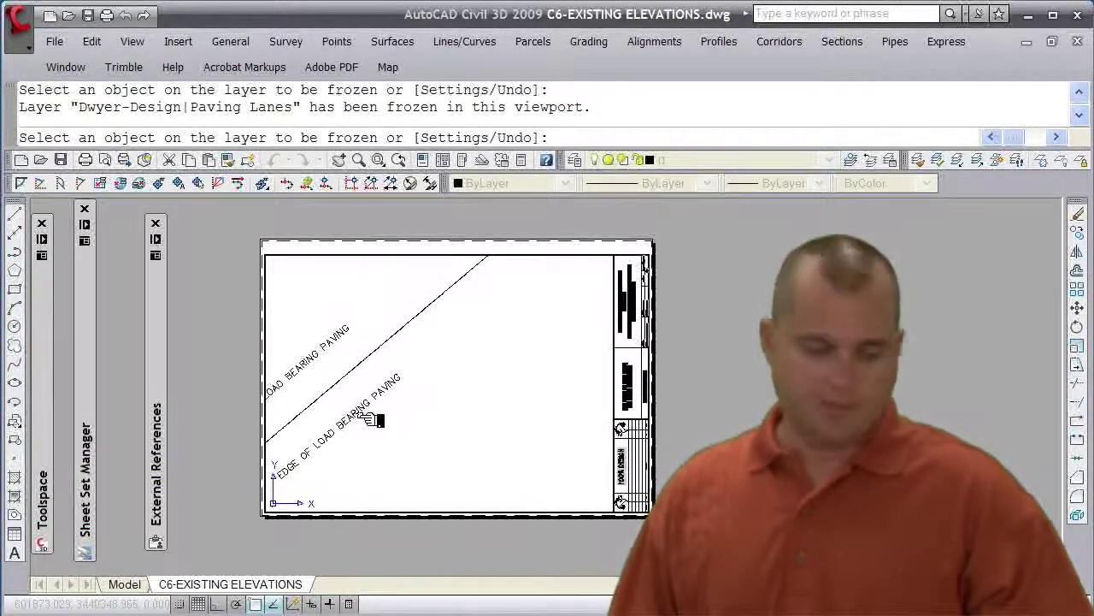
key(Return)
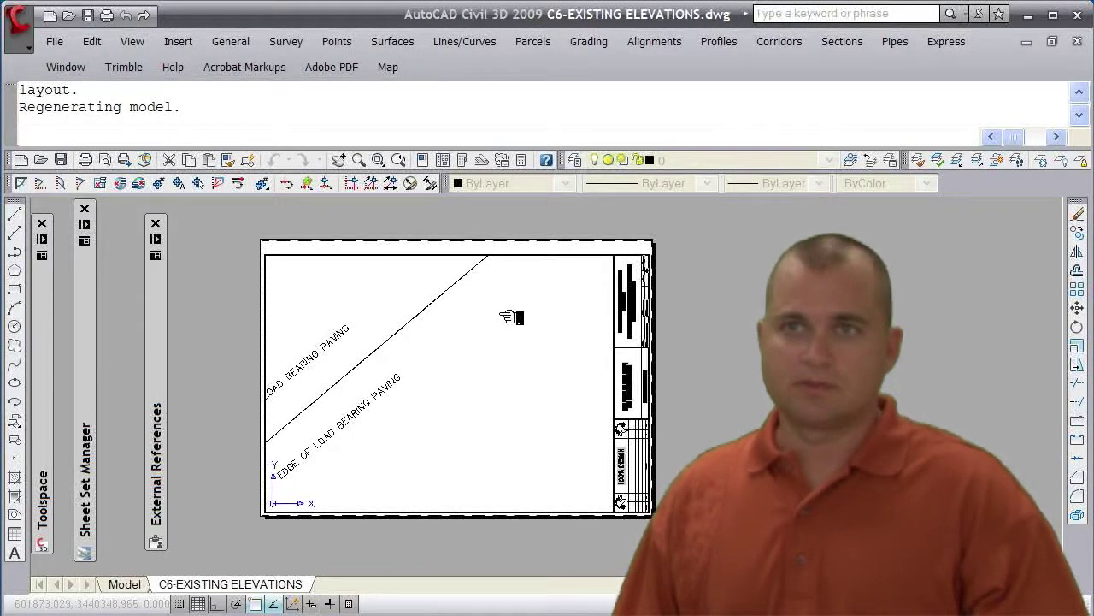
key(Return)
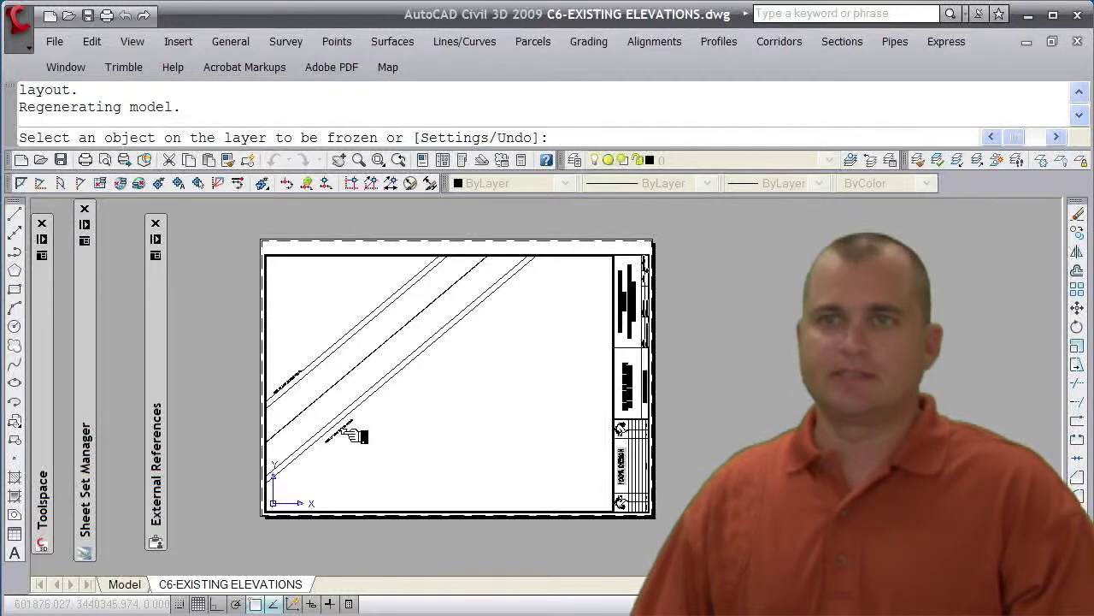
click(350, 434)
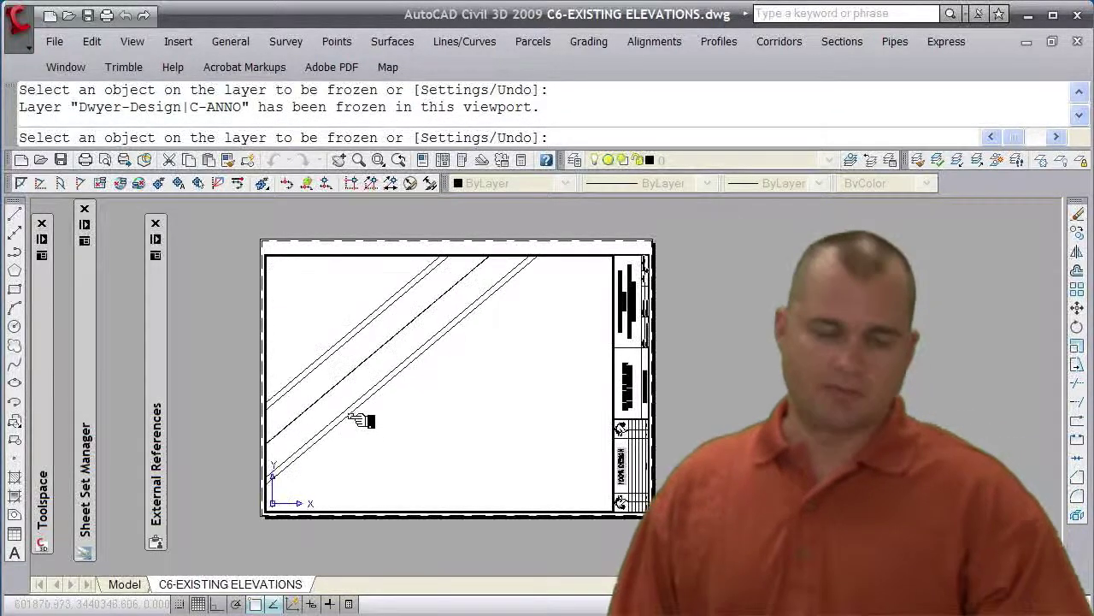
key(Escape)
key(Escape)
scroll(369, 432, up, 2)
middle_drag(374, 433, 377, 404)
scroll(469, 425, up, 2)
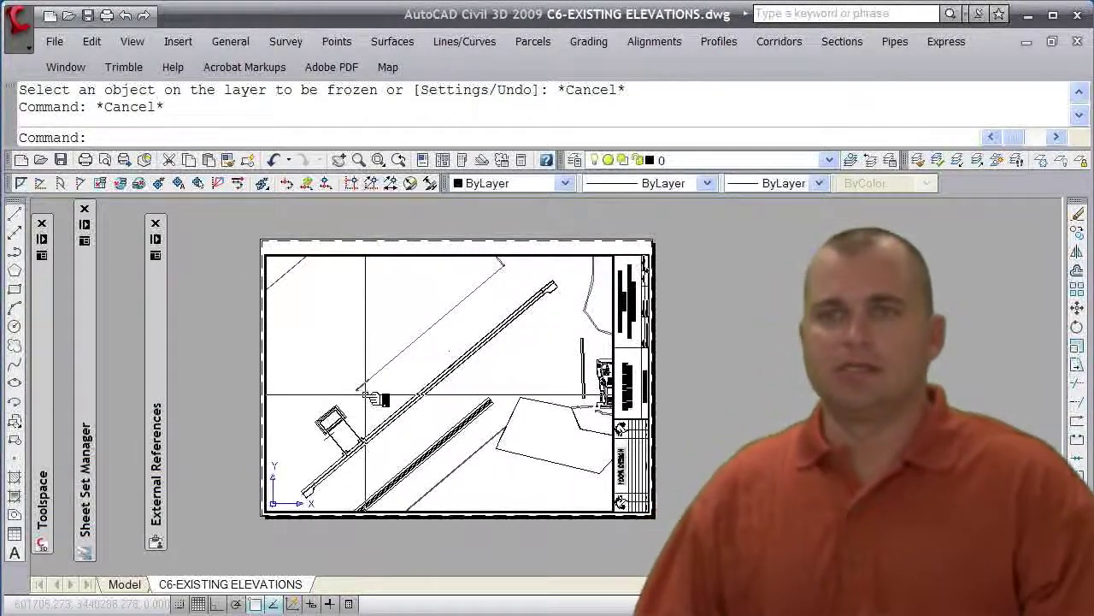
mouse_move(156, 359)
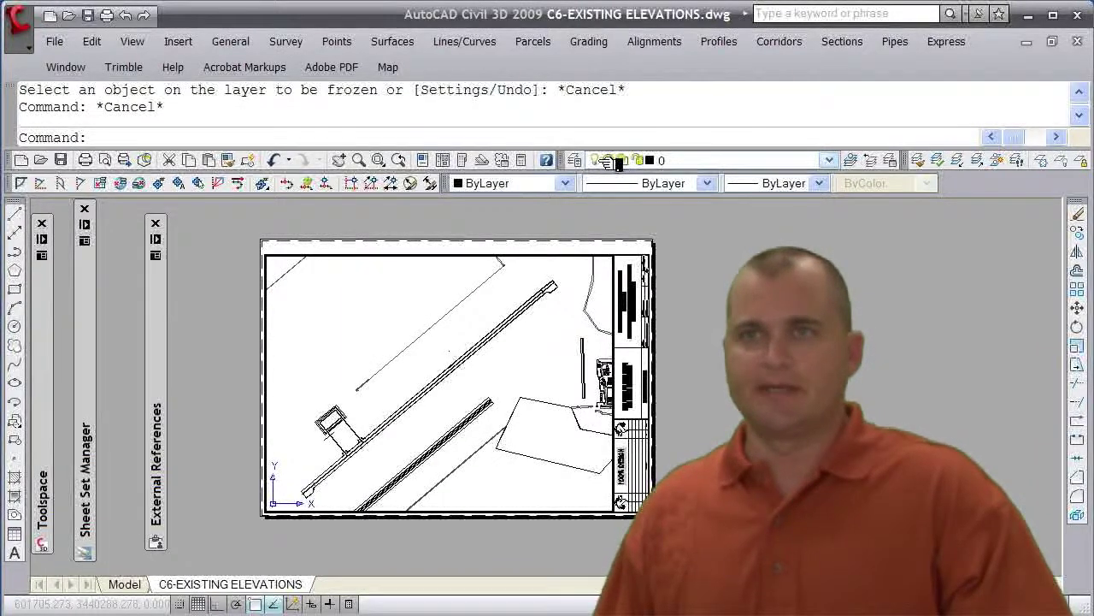
Step: Filter Layer Properties to the Dwyer-Design xref layers, select them all, and open their colour choice
click(579, 160)
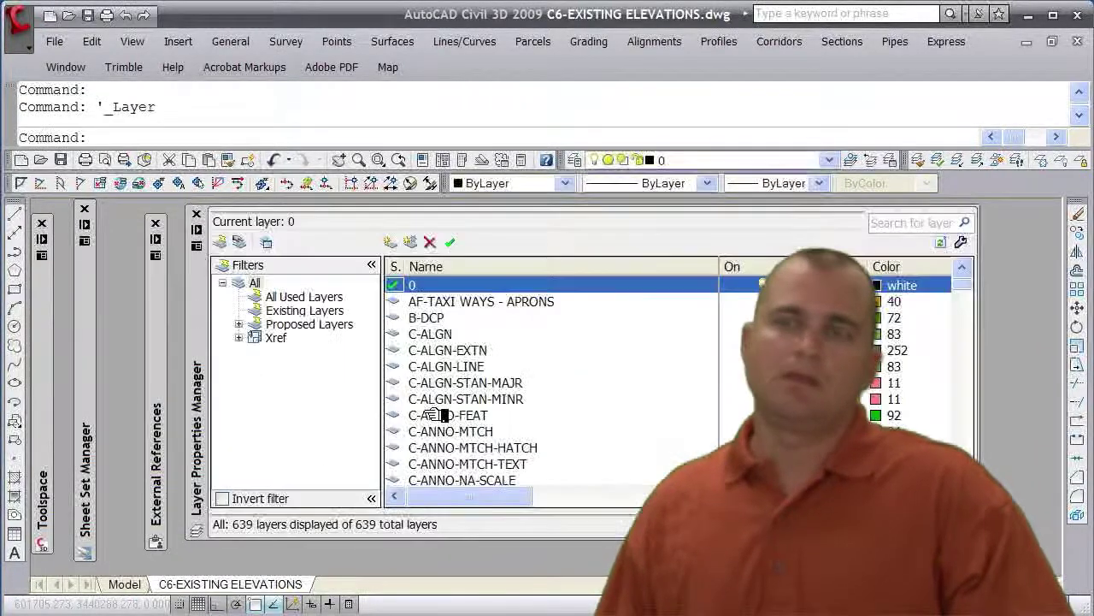
click(274, 338)
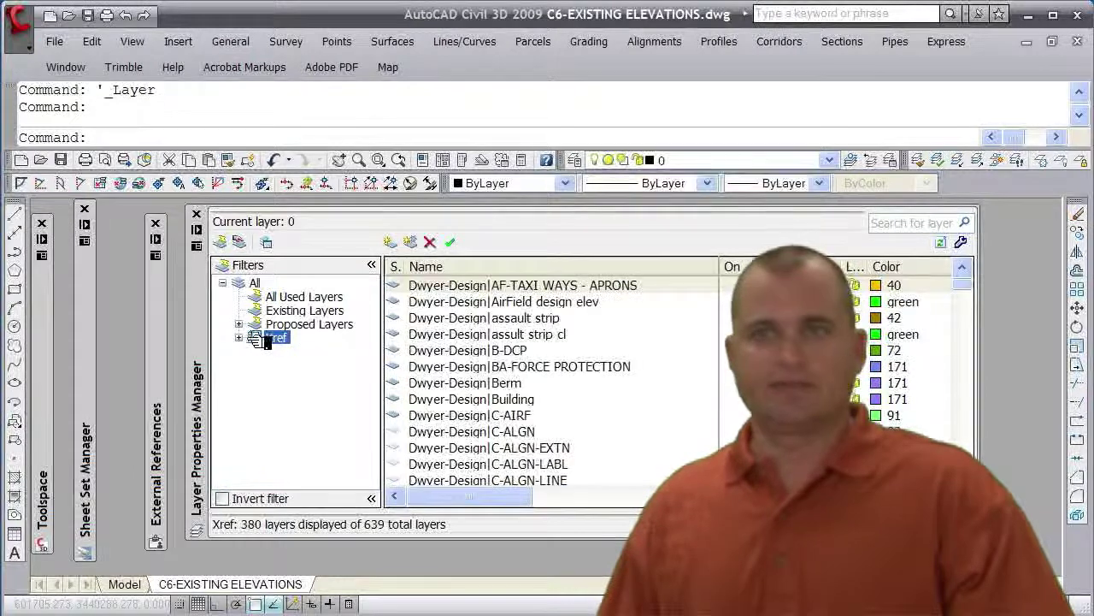
click(239, 338)
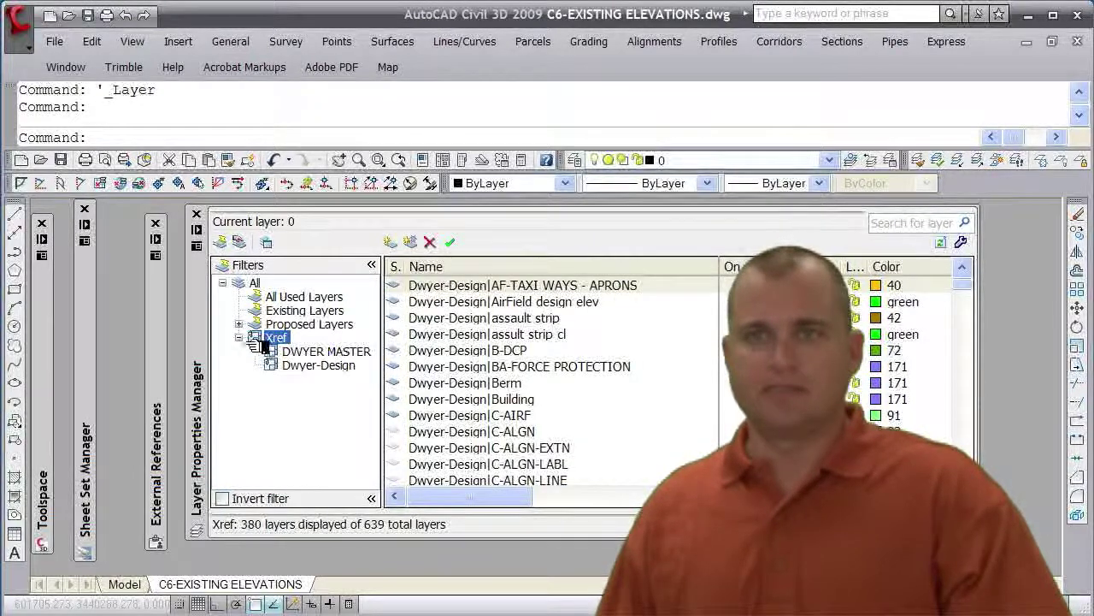
click(312, 365)
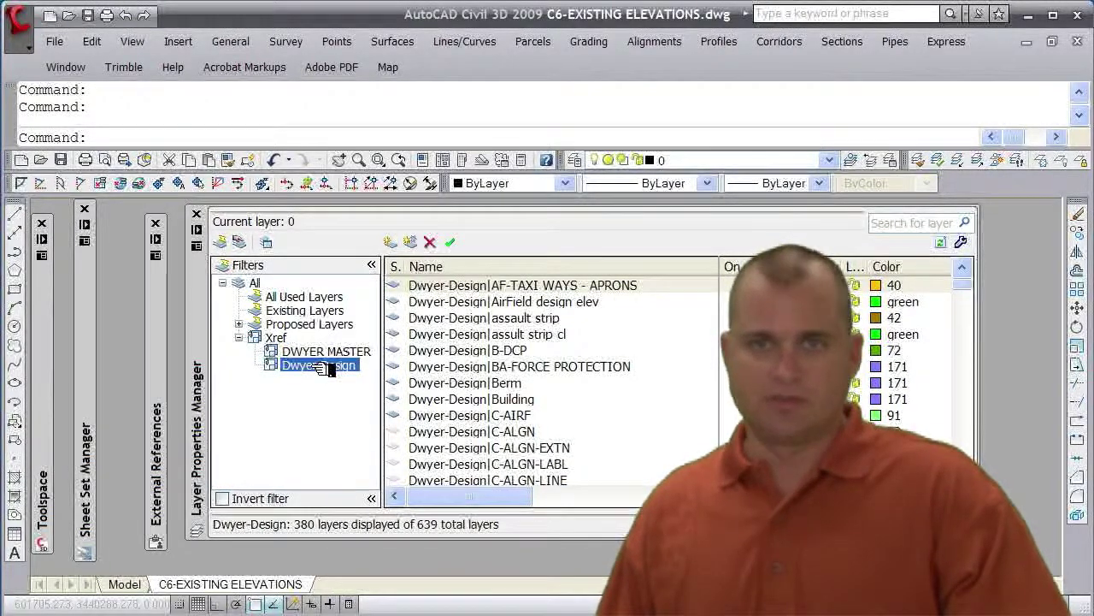
right_click(474, 310)
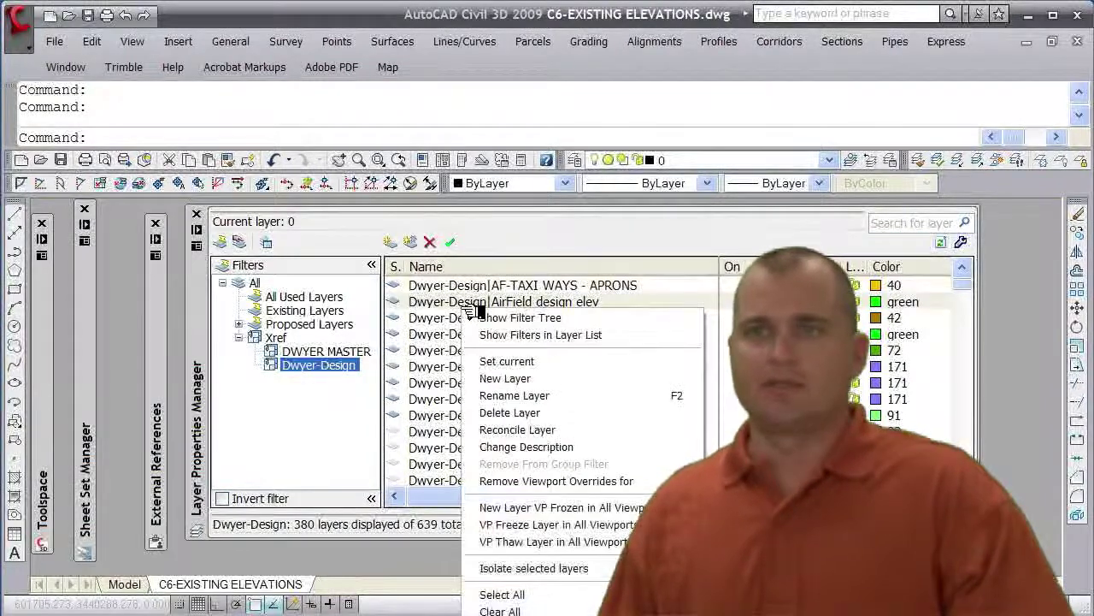
click(525, 596)
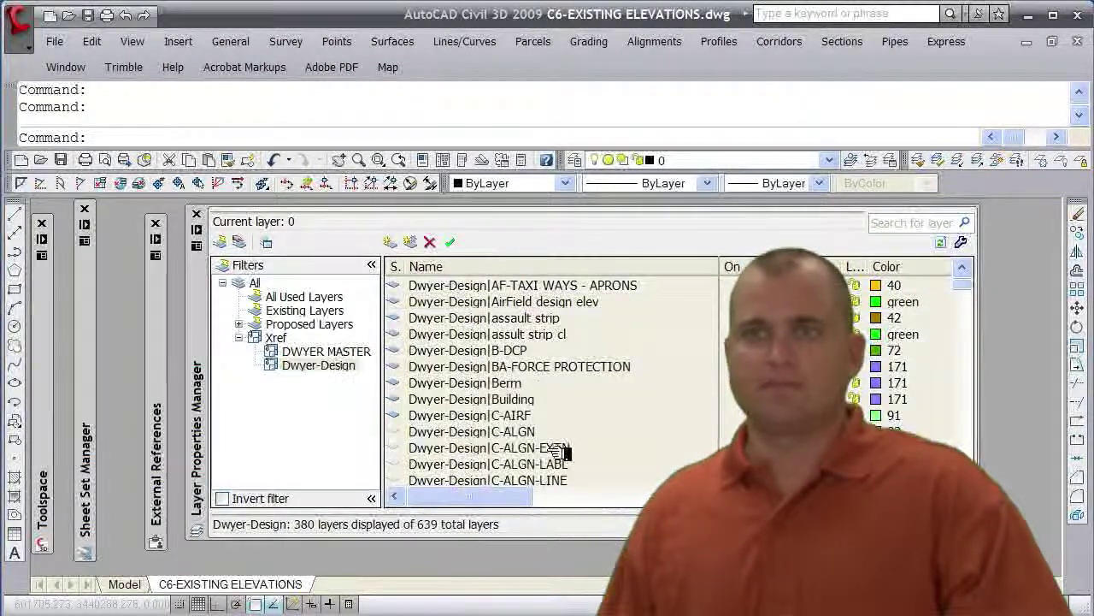
click(894, 332)
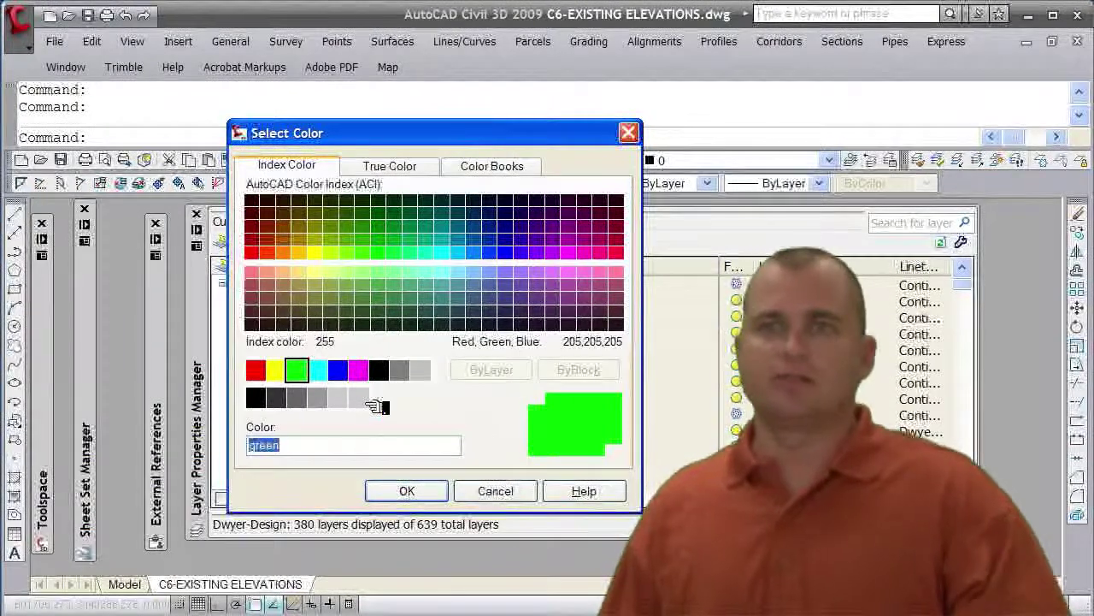
Step: Set all Dwyer-Design layers to colour 141, regenerate, and return to working inside the viewport
click(427, 272)
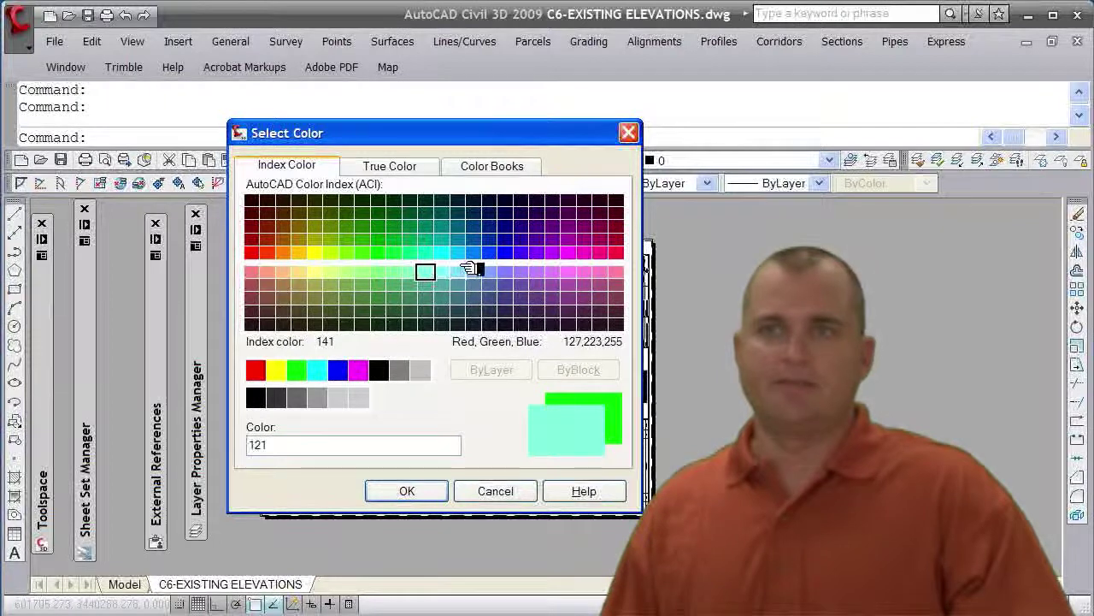
click(459, 272)
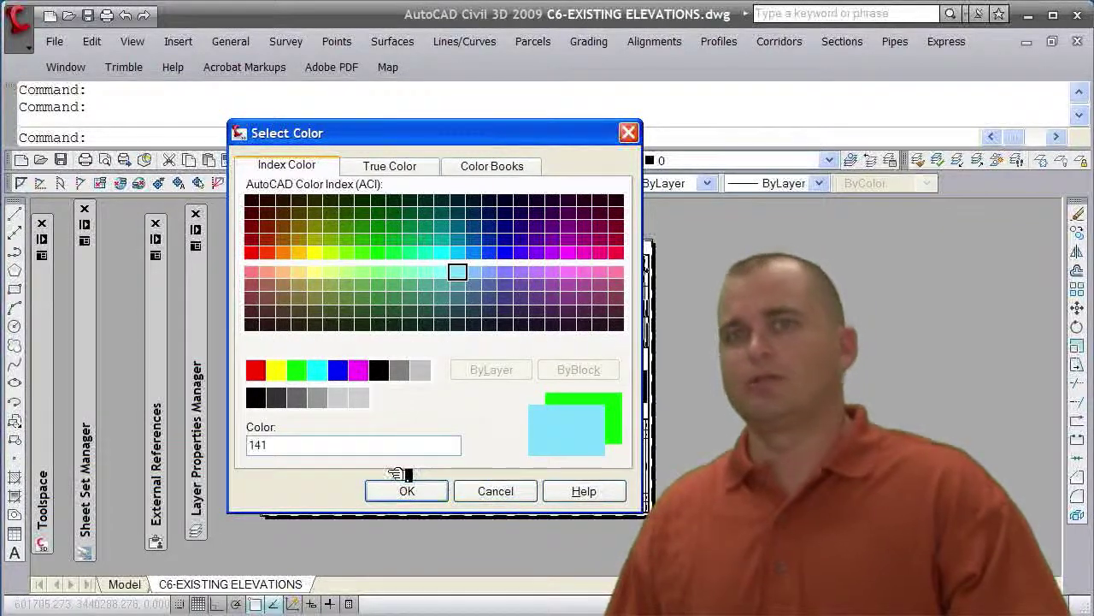
click(408, 491)
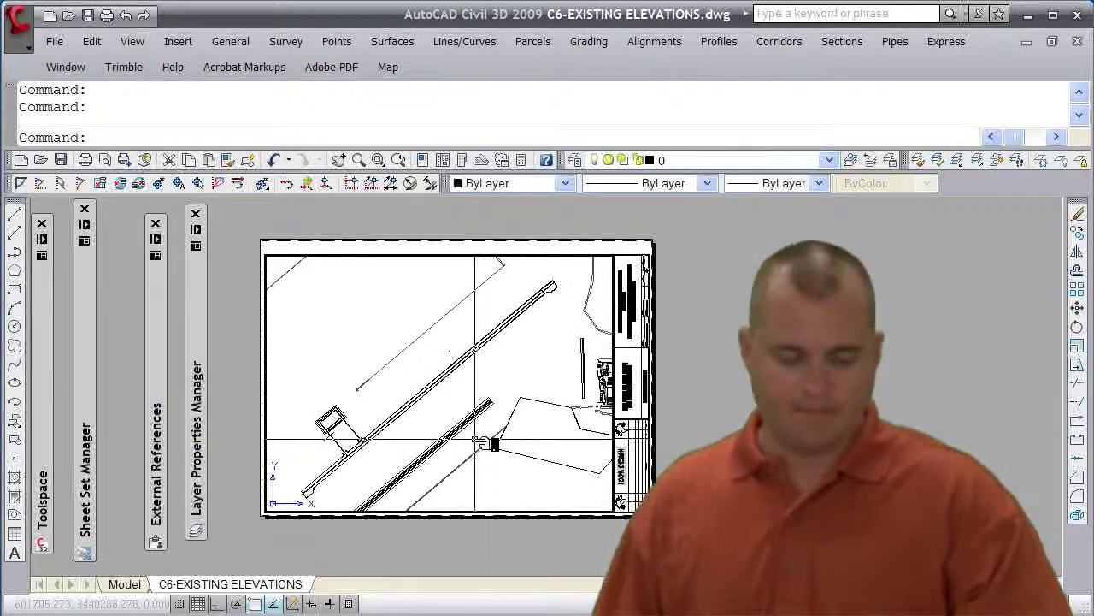
key(Return)
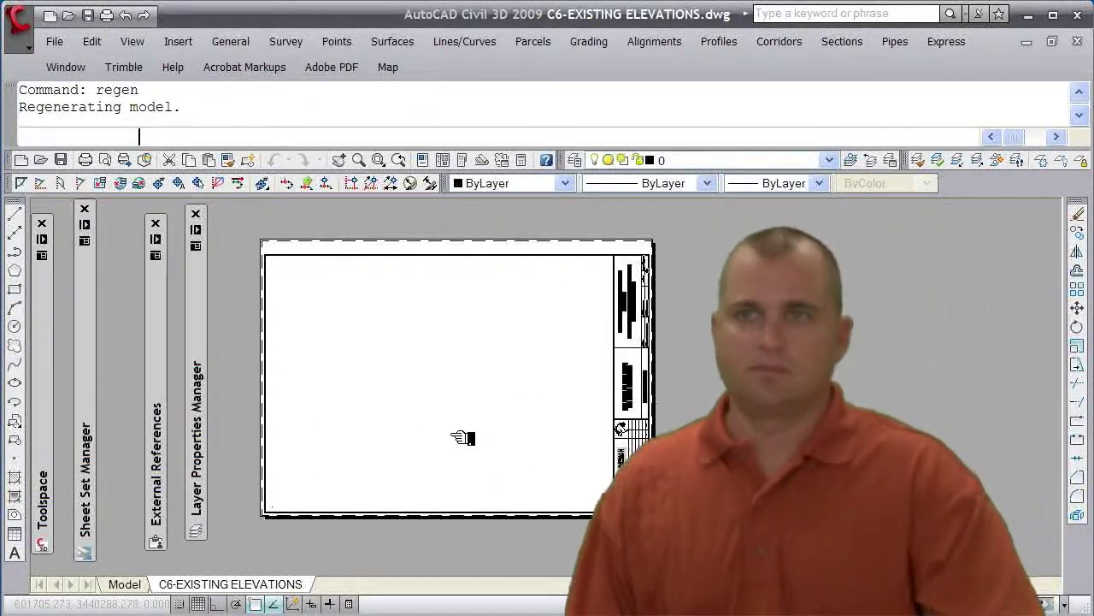
mouse_move(463, 438)
middle_down()
mouse_move(453, 435)
mouse_move(474, 434)
mouse_move(473, 486)
middle_up()
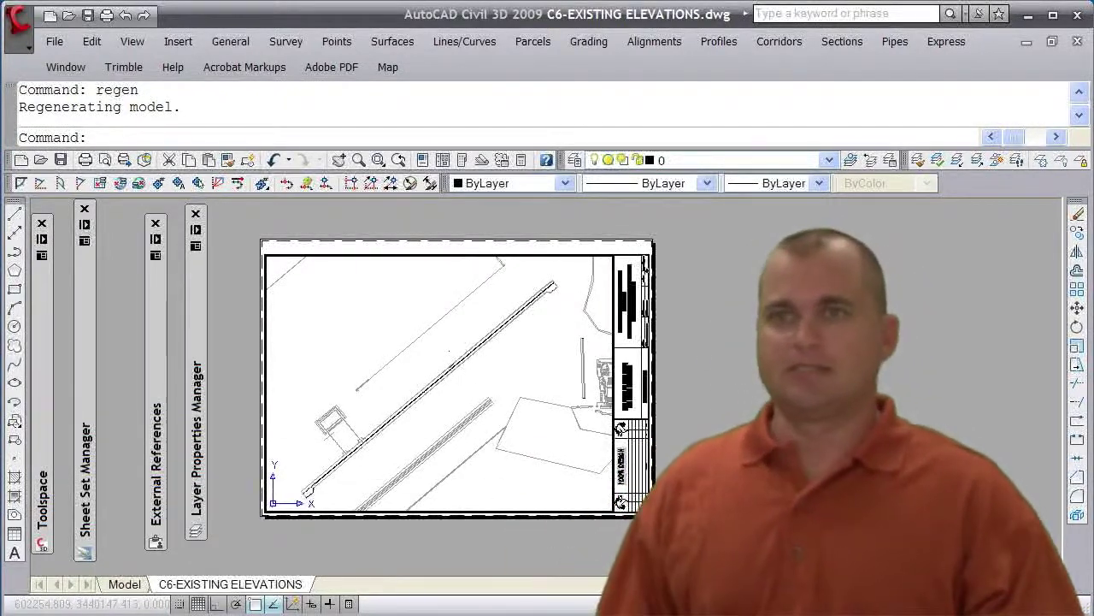
double_click(396, 439)
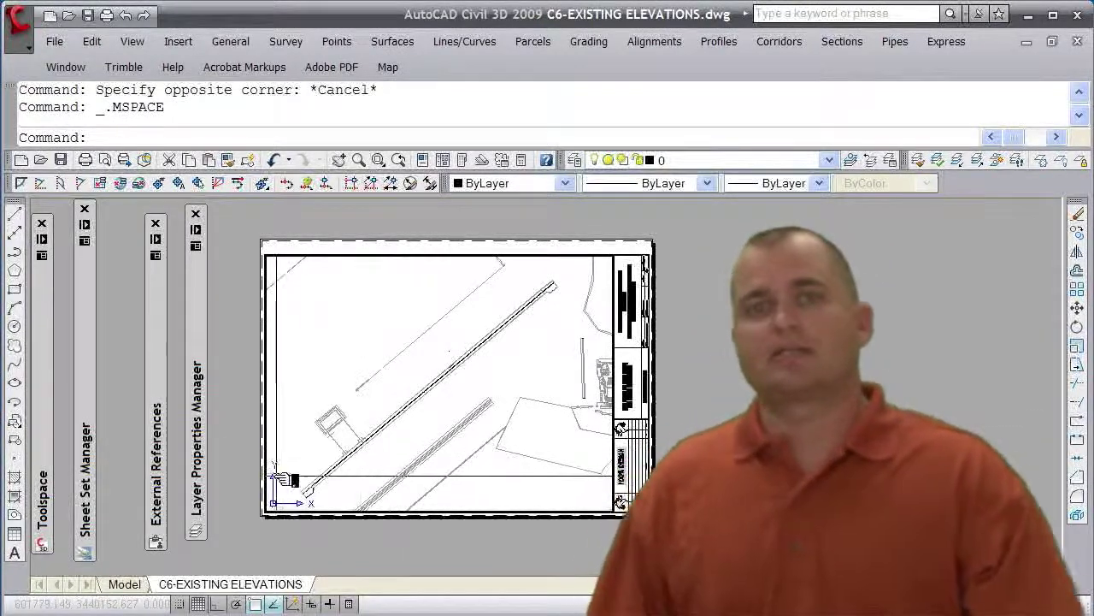
Step: Enlarge the Prospector tree, expand Data Shortcuts > Surfaces, and create a reference to Existing
mouse_move(57, 406)
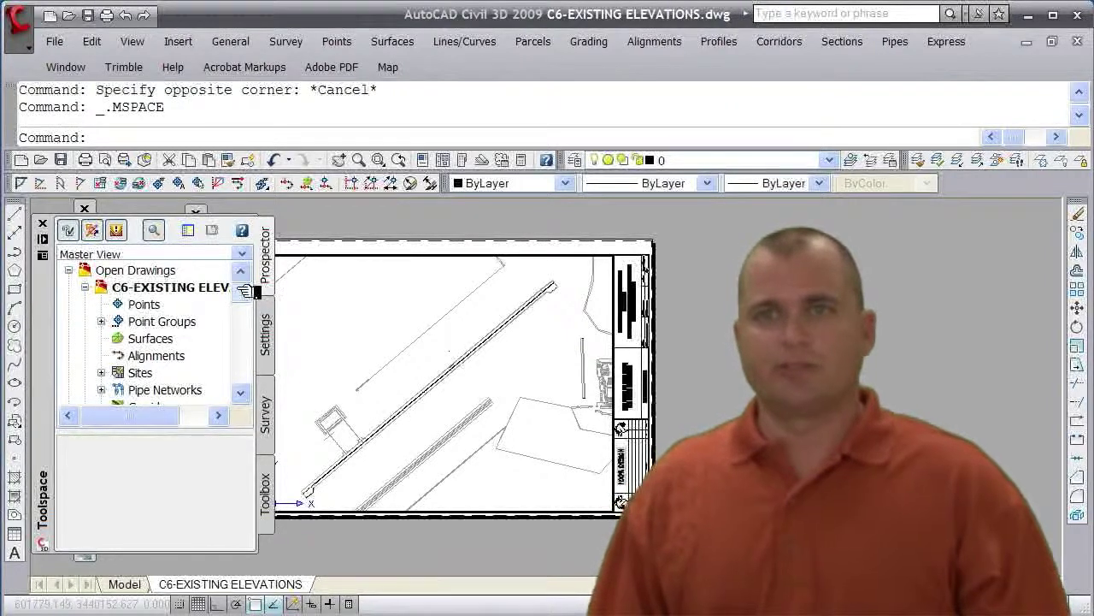
drag(243, 291, 244, 373)
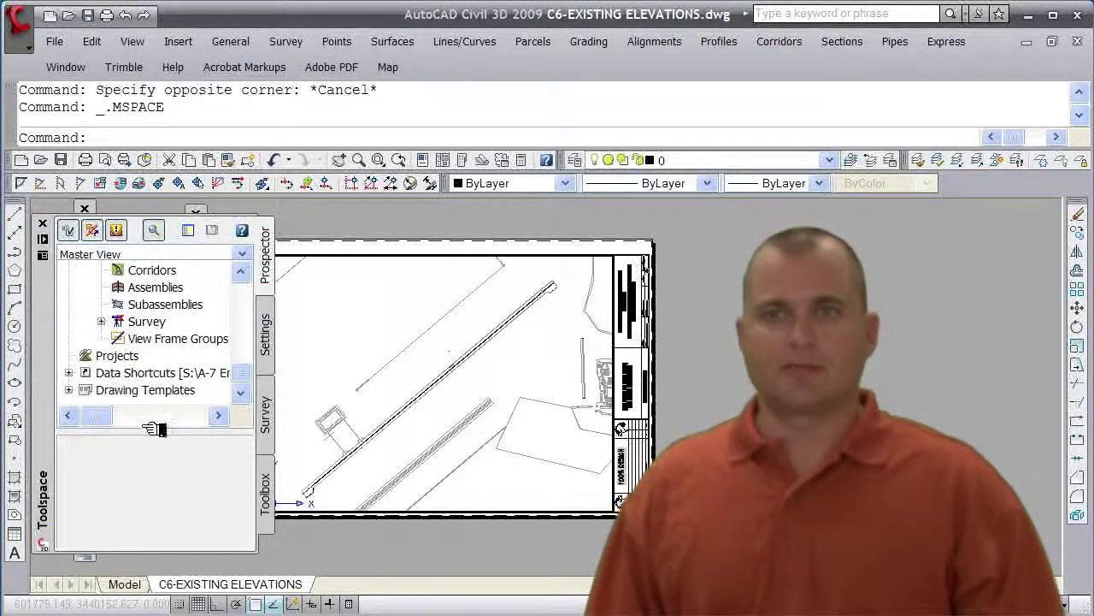
drag(154, 435, 166, 505)
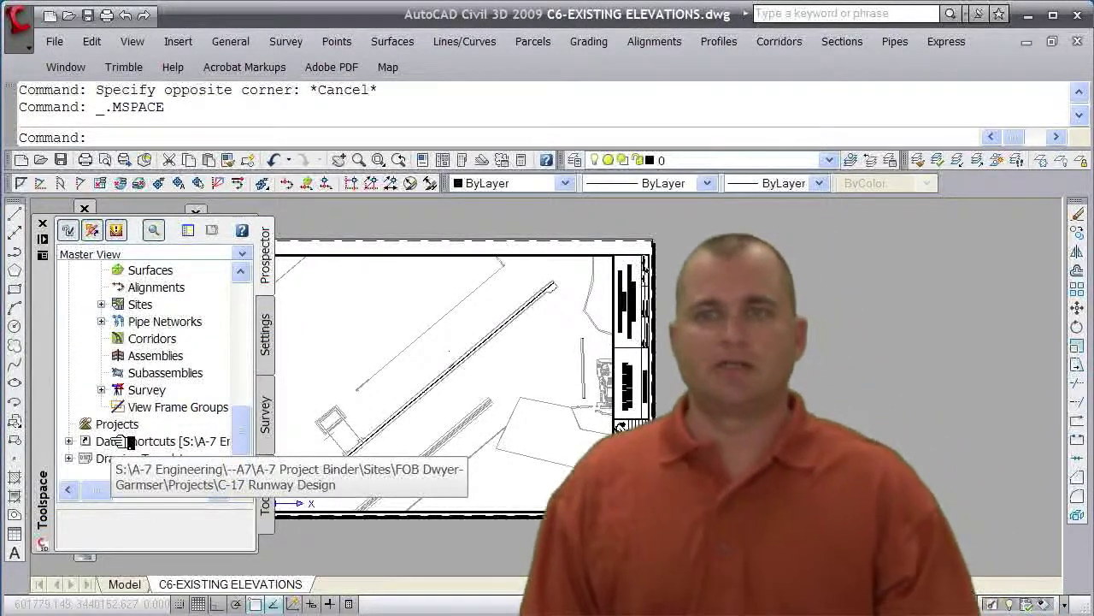
click(68, 441)
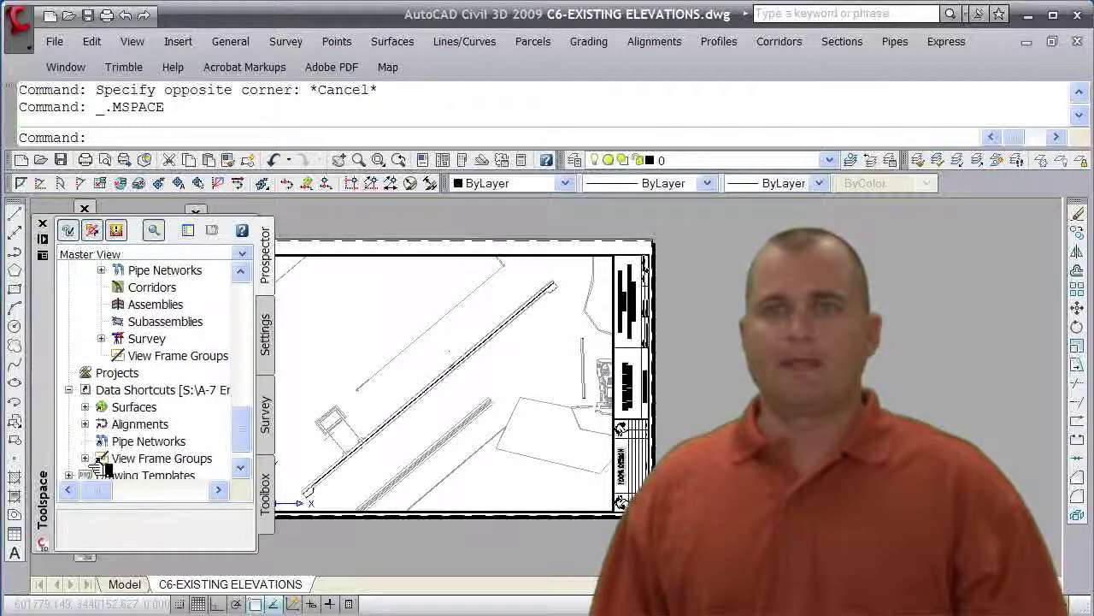
click(86, 407)
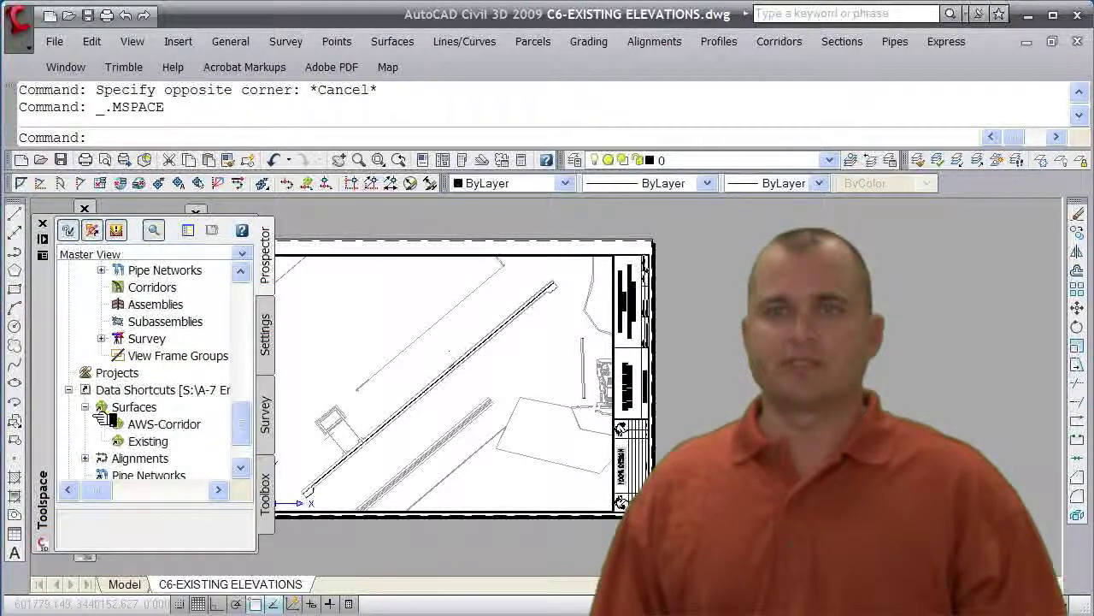
right_click(144, 442)
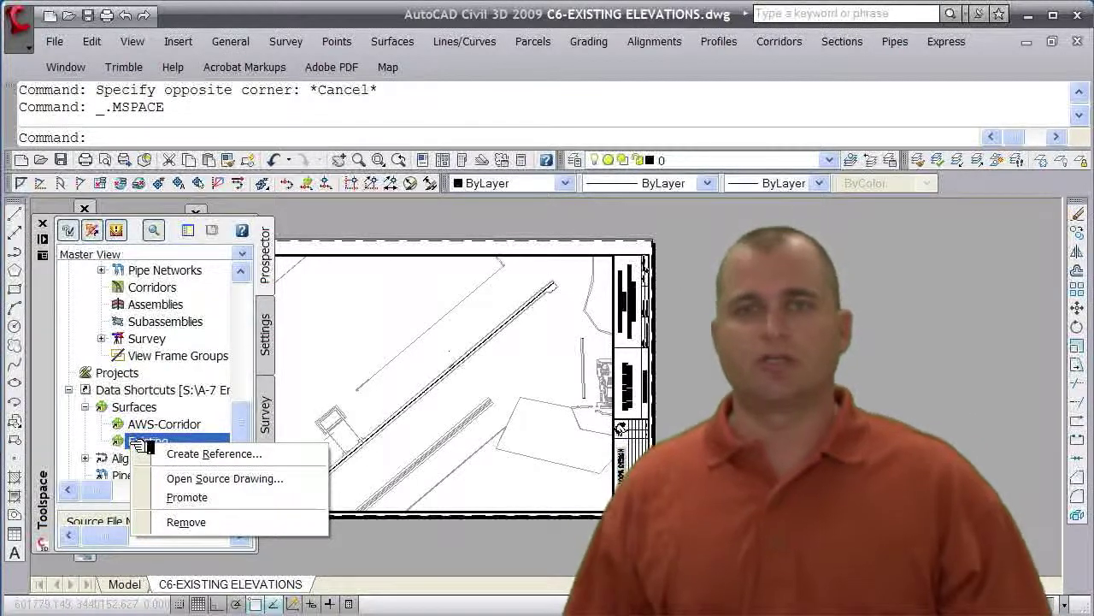
click(184, 453)
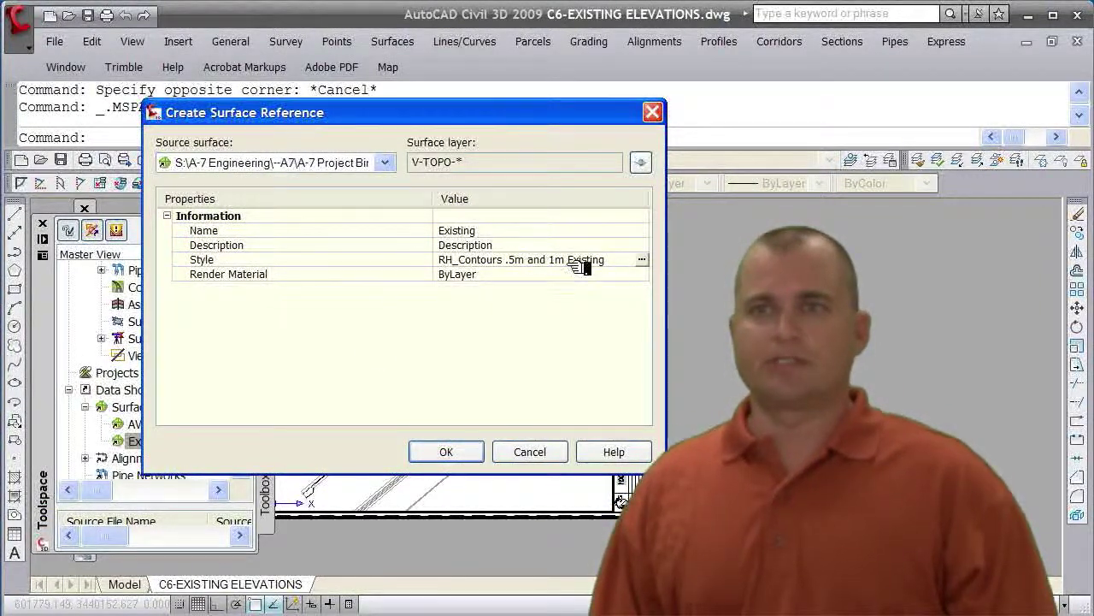
Step: Edit the RH_Contours style to a 0.5 m minor interval and create the Existing surface reference
click(647, 261)
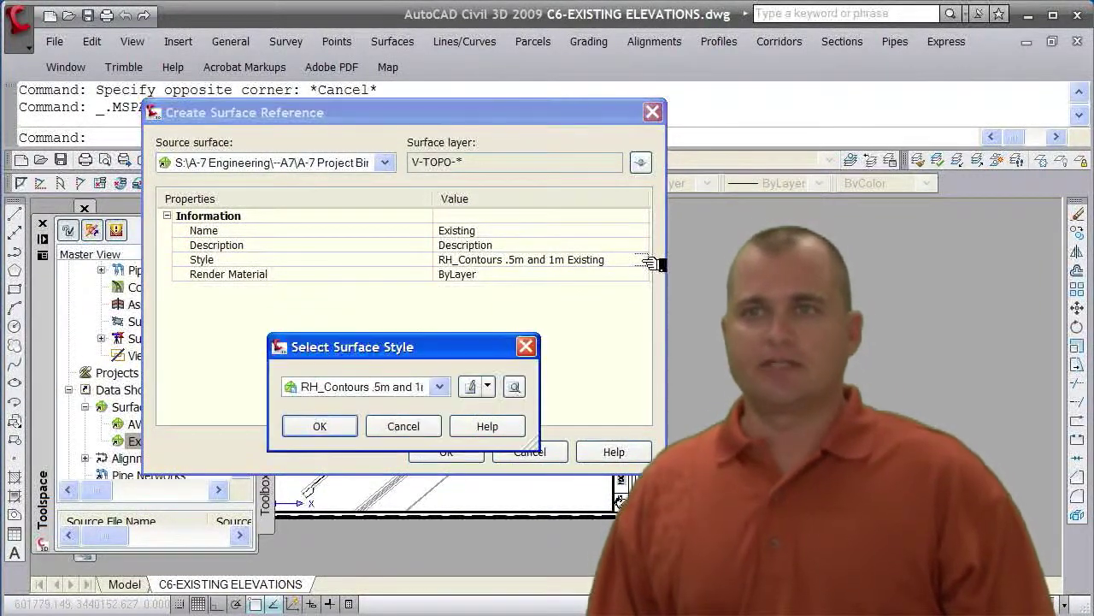
click(487, 386)
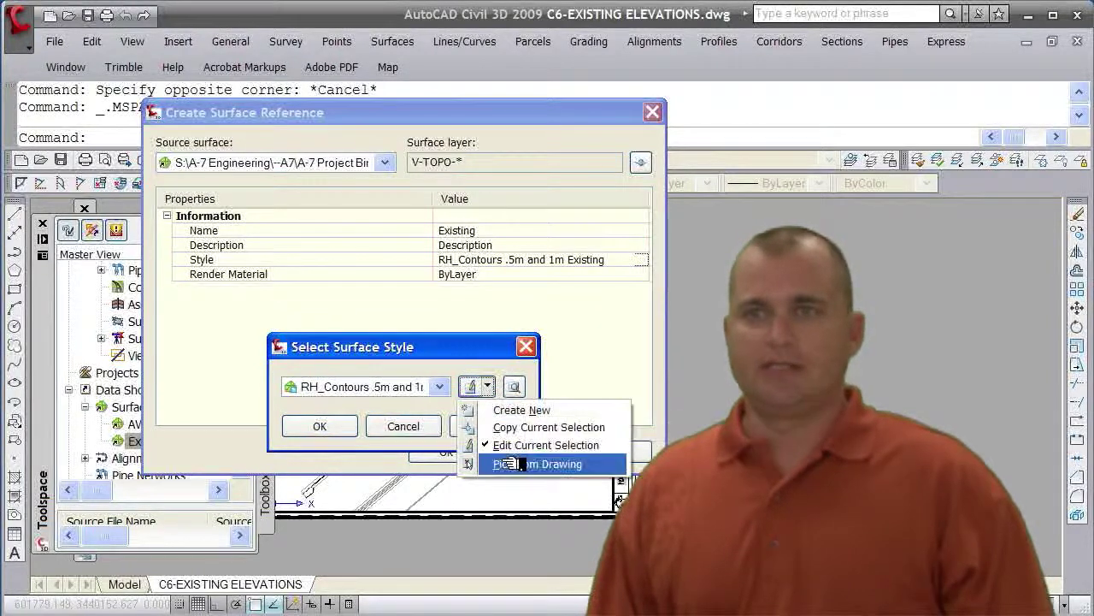
click(519, 445)
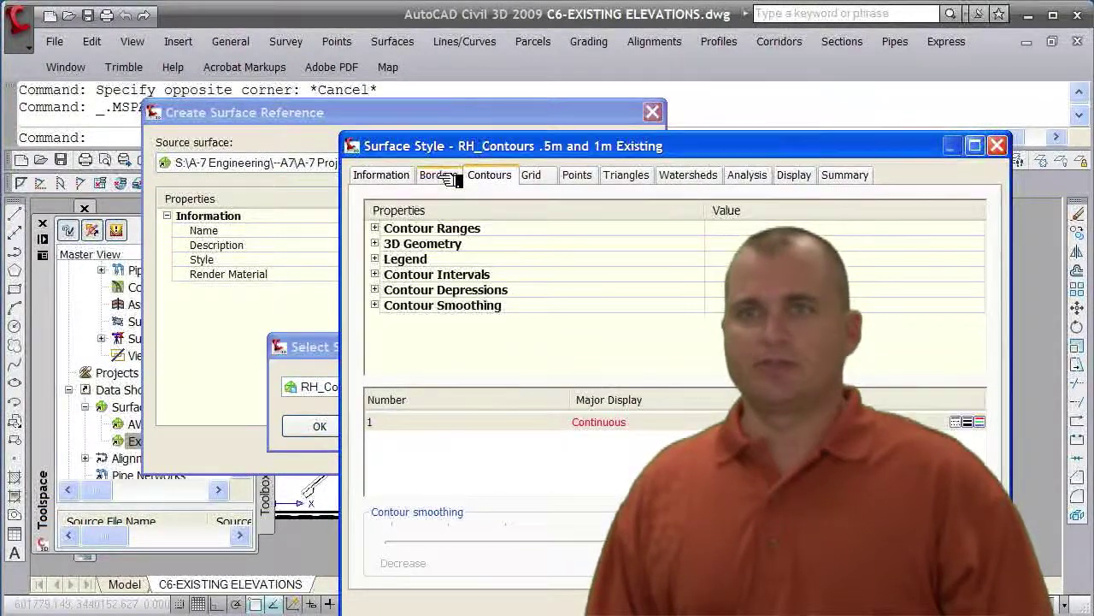
click(376, 275)
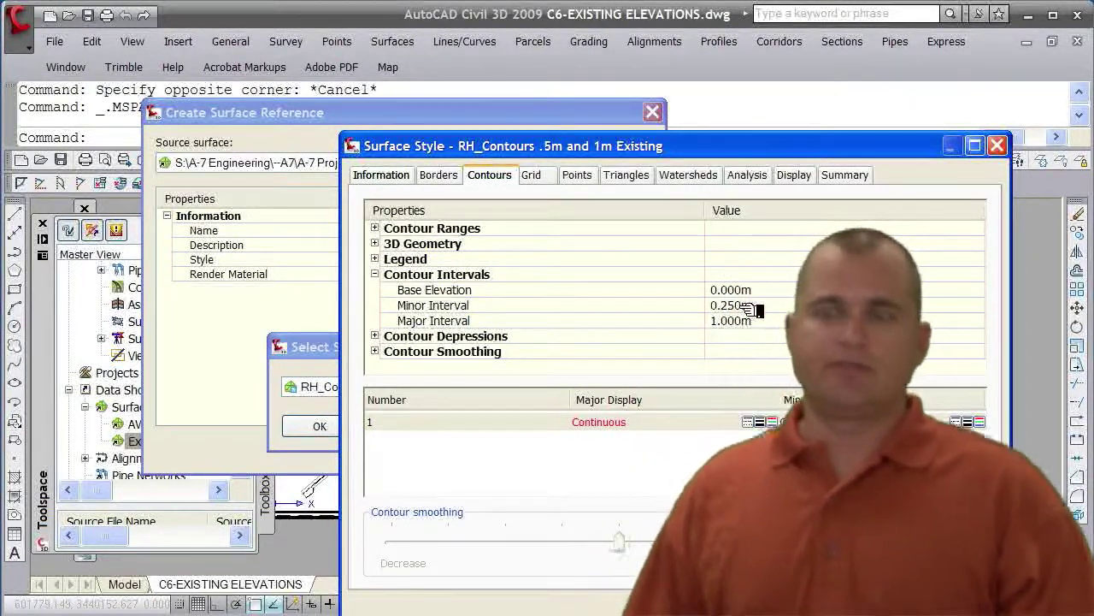
click(748, 306)
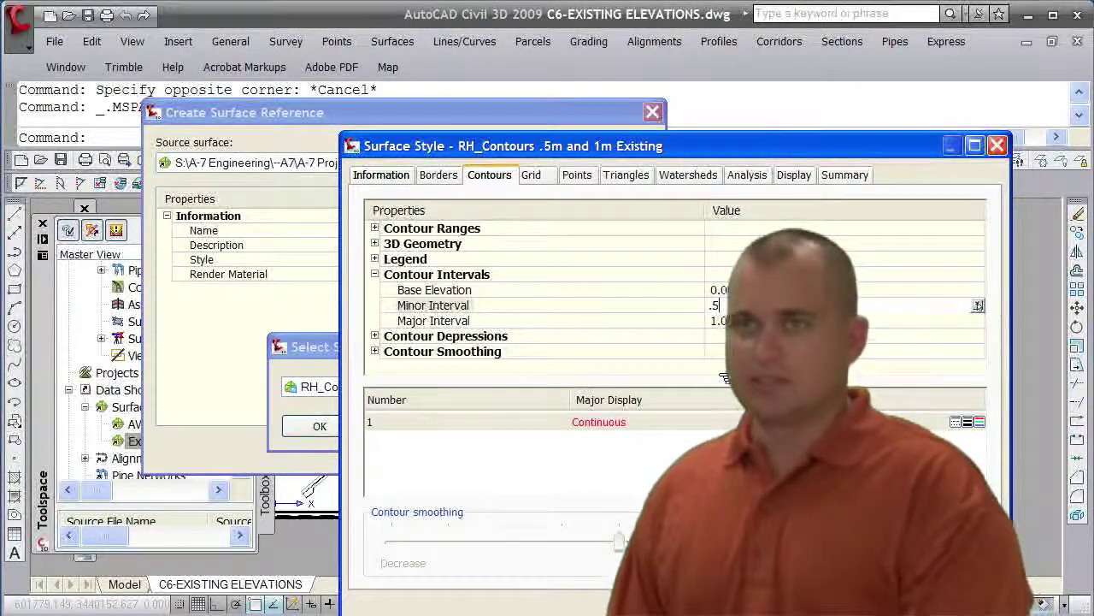
key(Return)
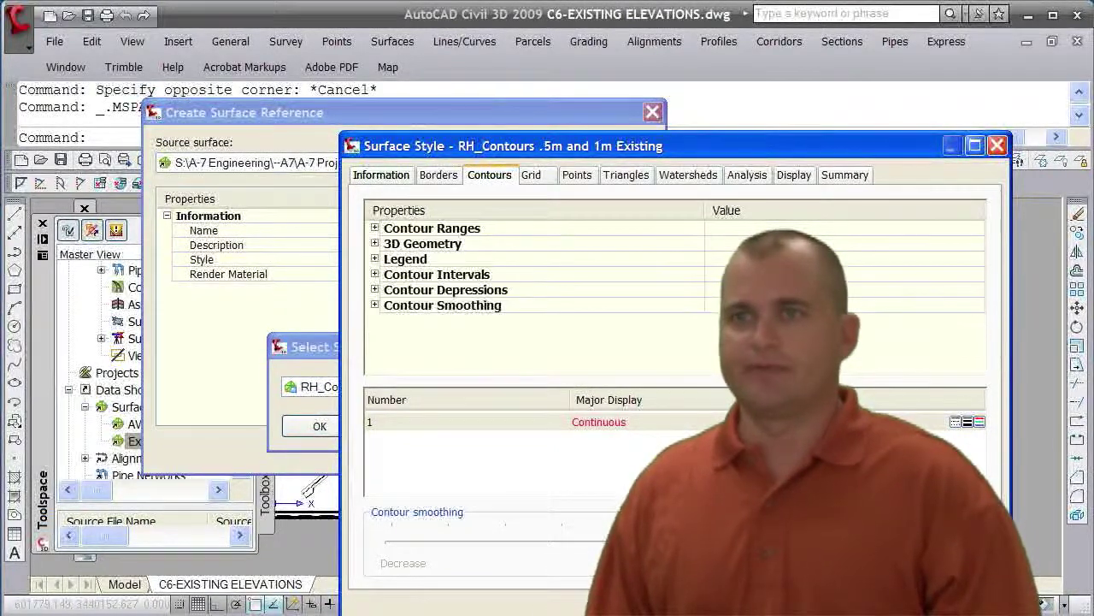
key(Return)
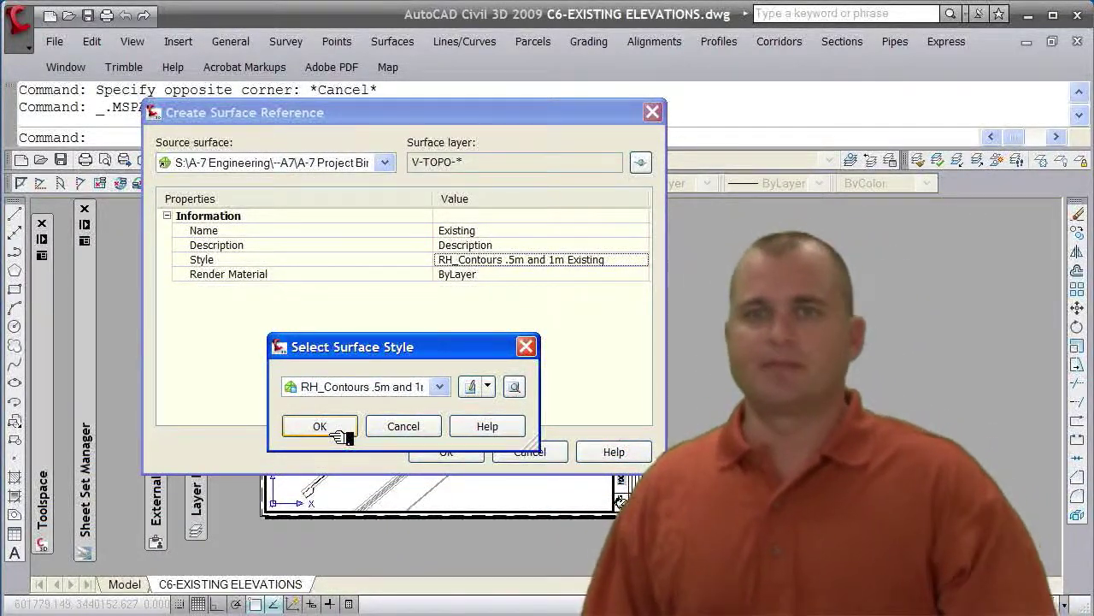
click(339, 434)
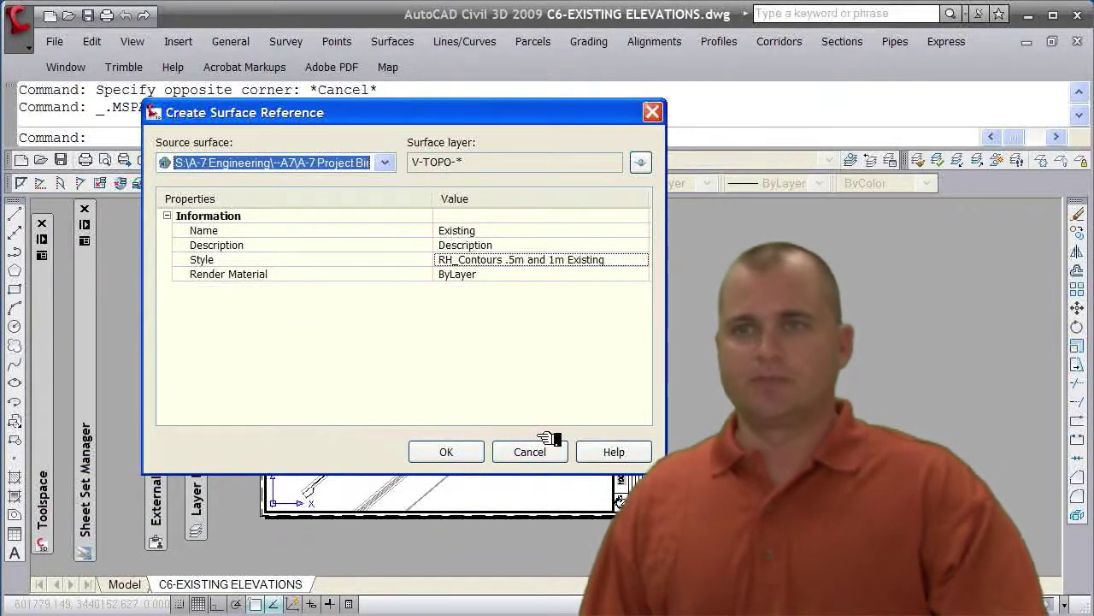
click(451, 452)
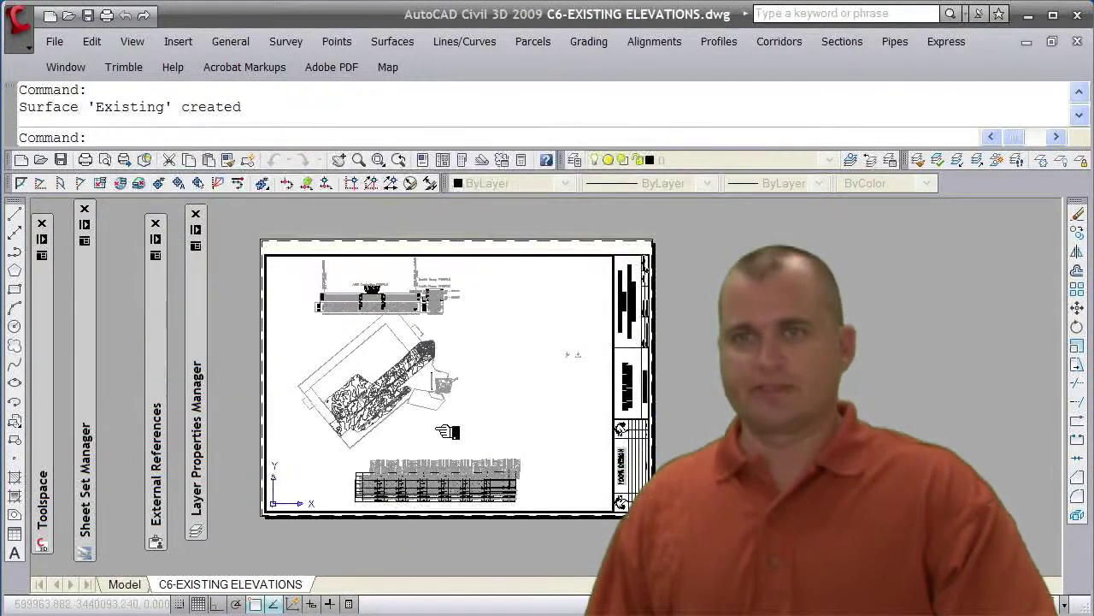
Step: Switch into the layout viewport's model space and choose the 1:5000 annotation scale
scroll(352, 398, up, 6)
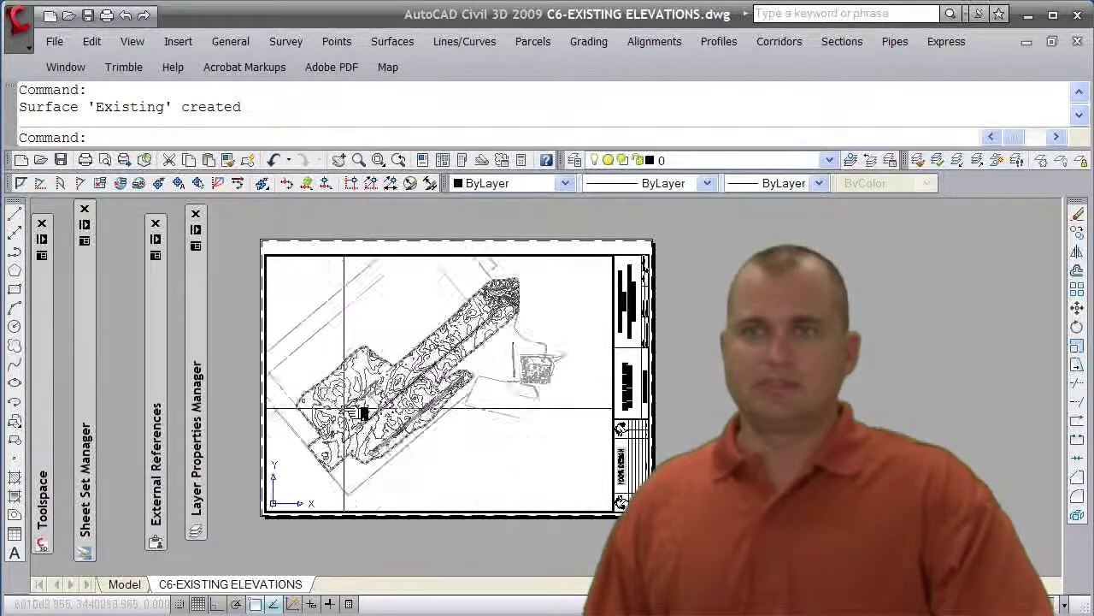
scroll(416, 439, down, 5)
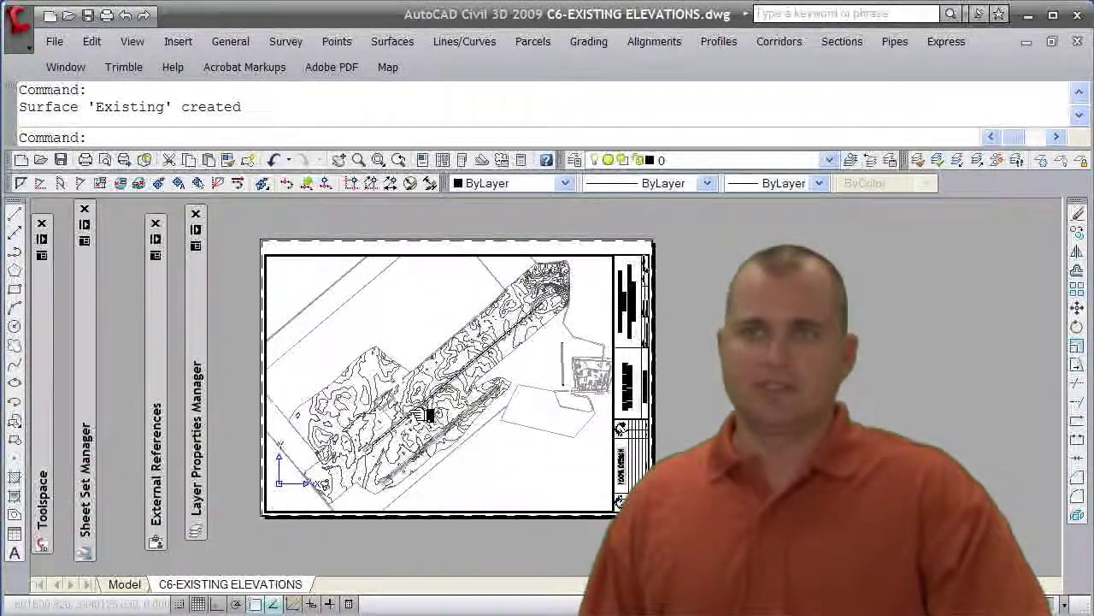
double_click(428, 415)
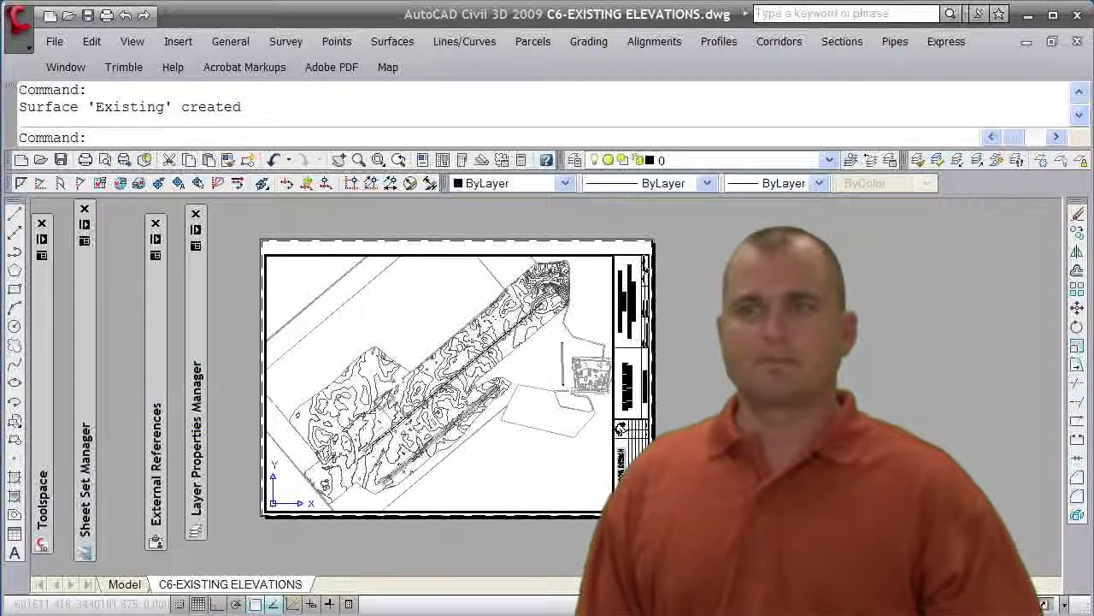
double_click(758, 553)
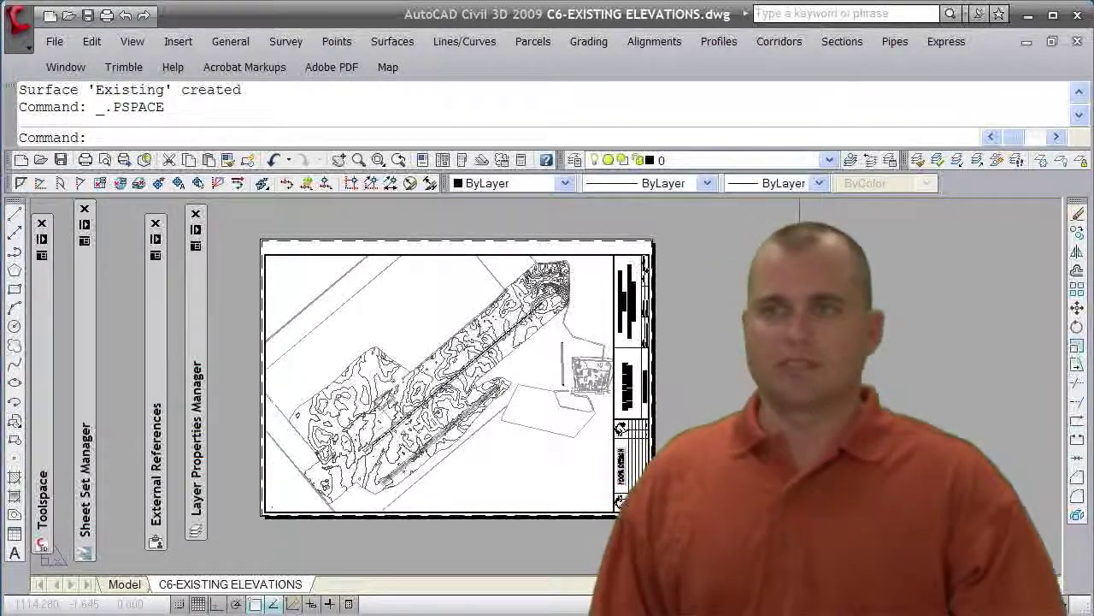
double_click(599, 483)
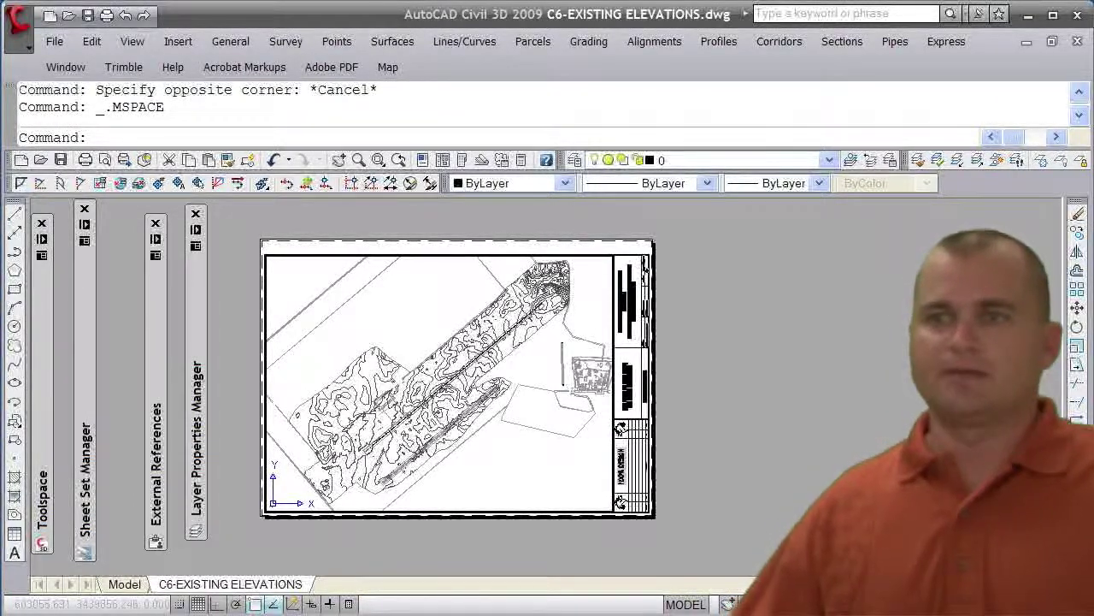
click(855, 556)
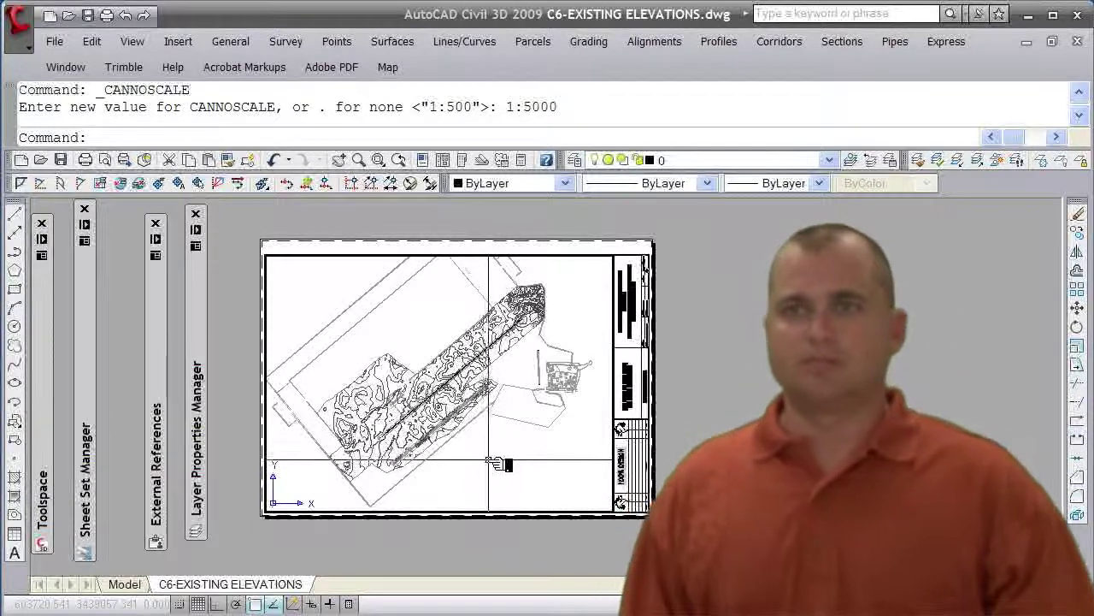
Step: Pan the viewport slightly left to reposition the contour surface on the sheet
middle_drag(468, 445, 441, 445)
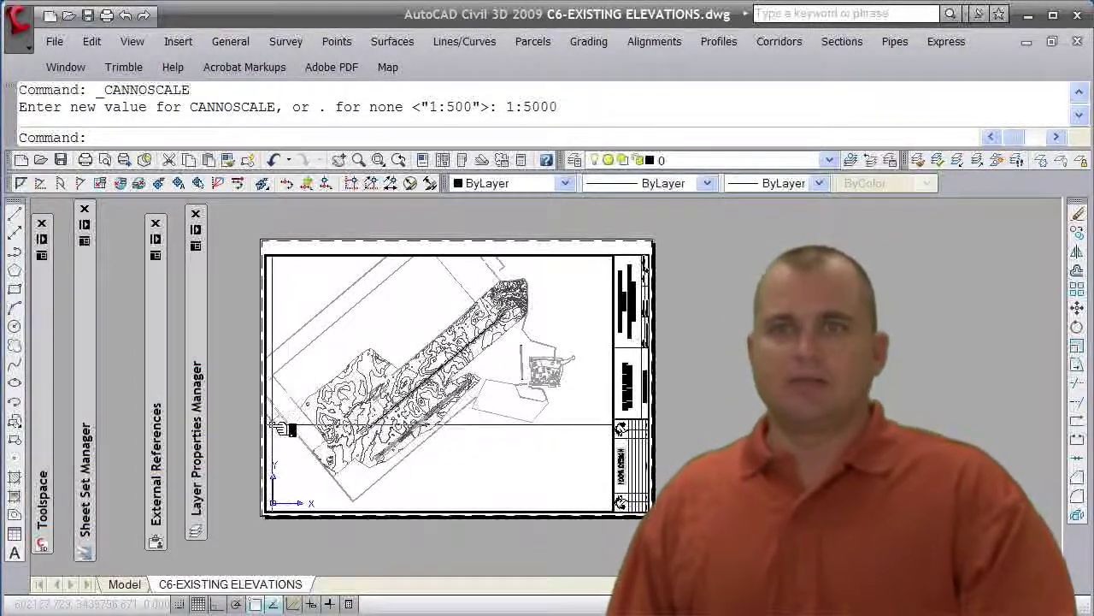
Step: Start a reference to the AWS Centerline alignment from Data Shortcuts > Alignments
mouse_move(62, 417)
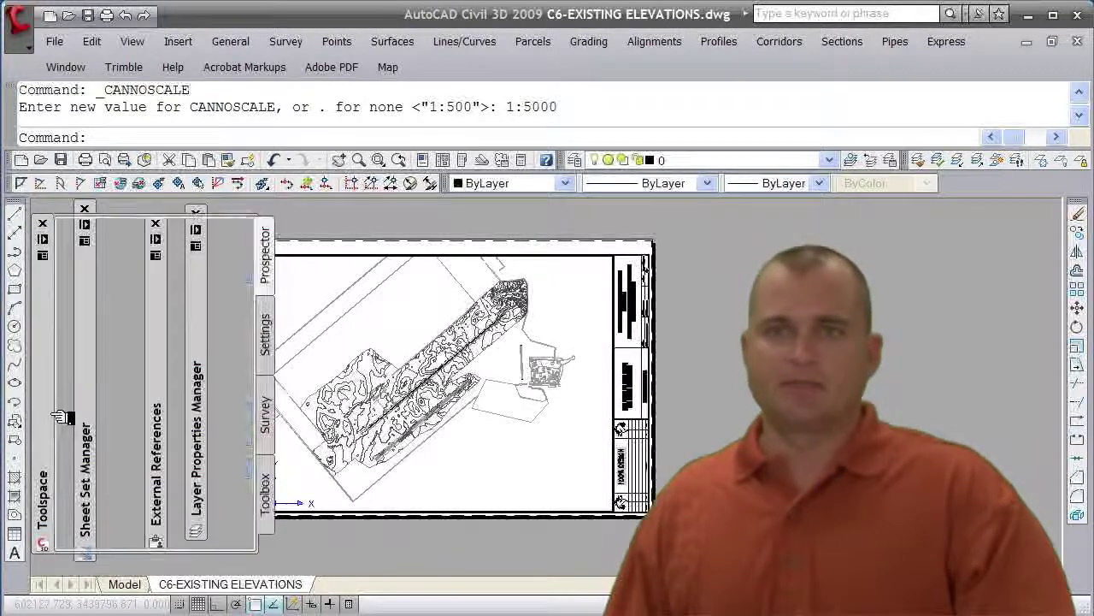
click(154, 441)
click(85, 458)
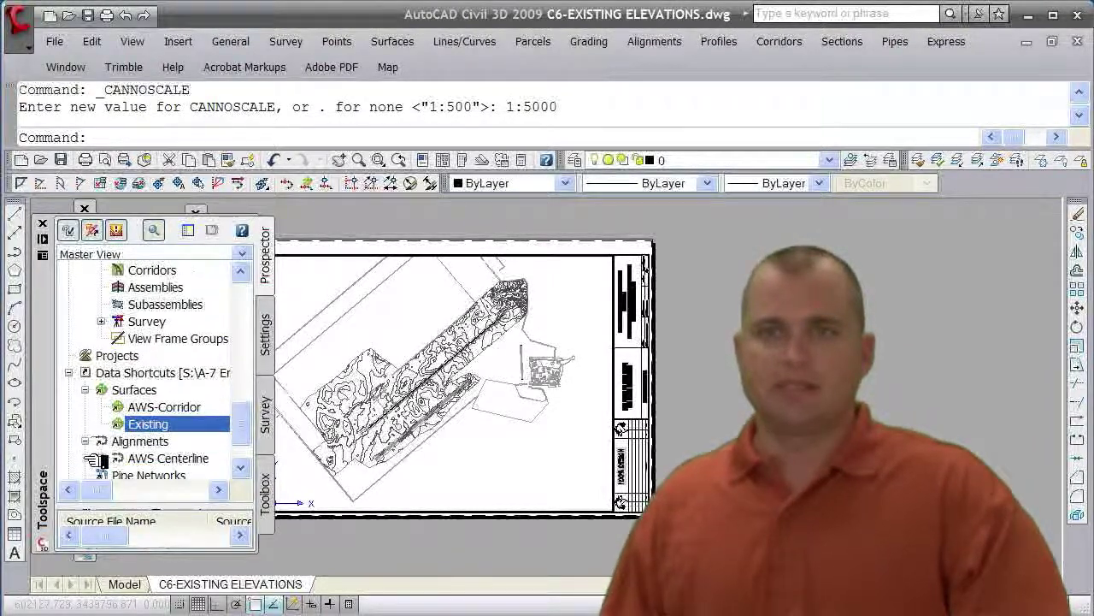
right_click(158, 458)
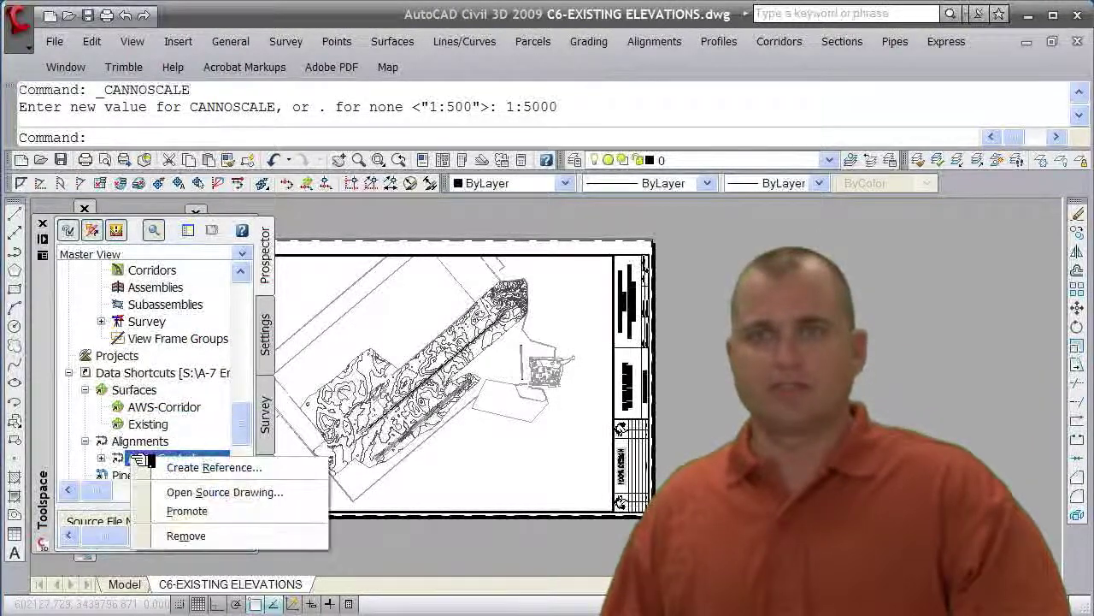
click(190, 468)
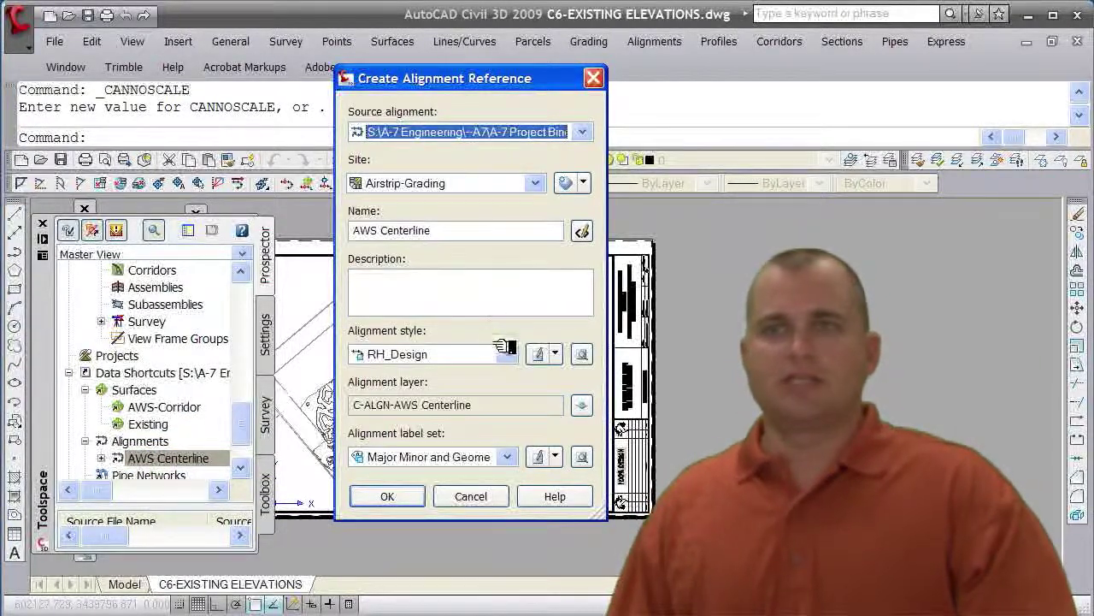
Step: Use the Major and Minor only label set, create the reference, and return to paper space
click(505, 457)
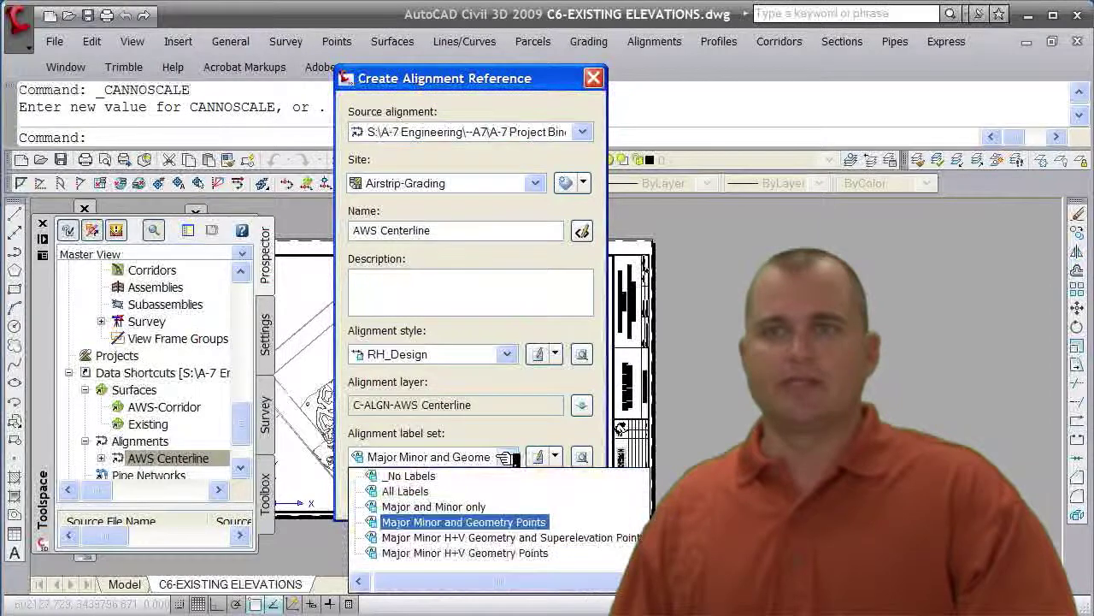
click(435, 507)
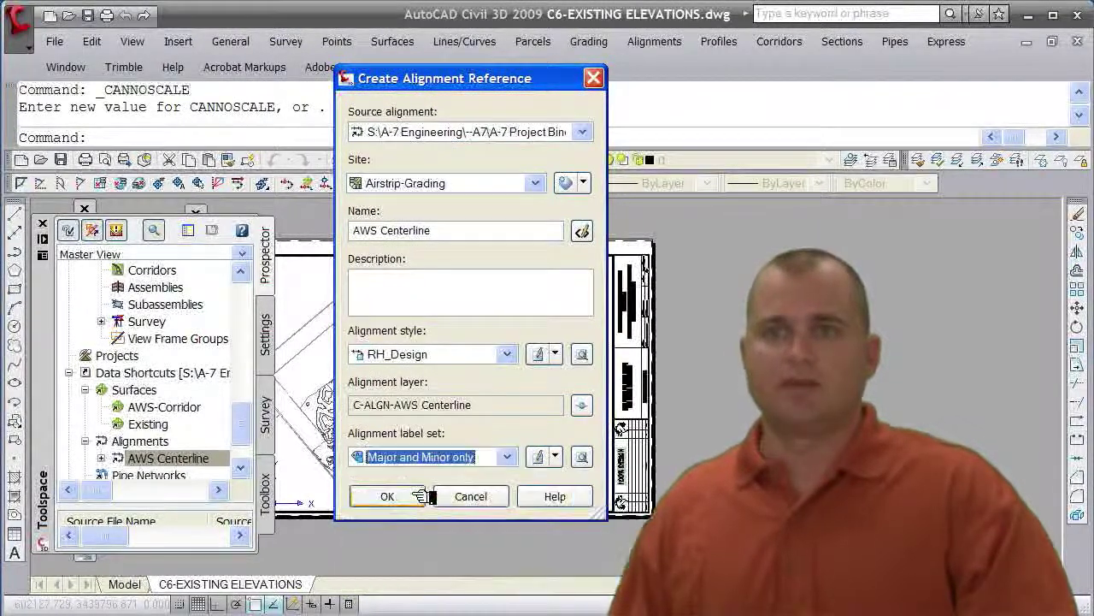
click(394, 497)
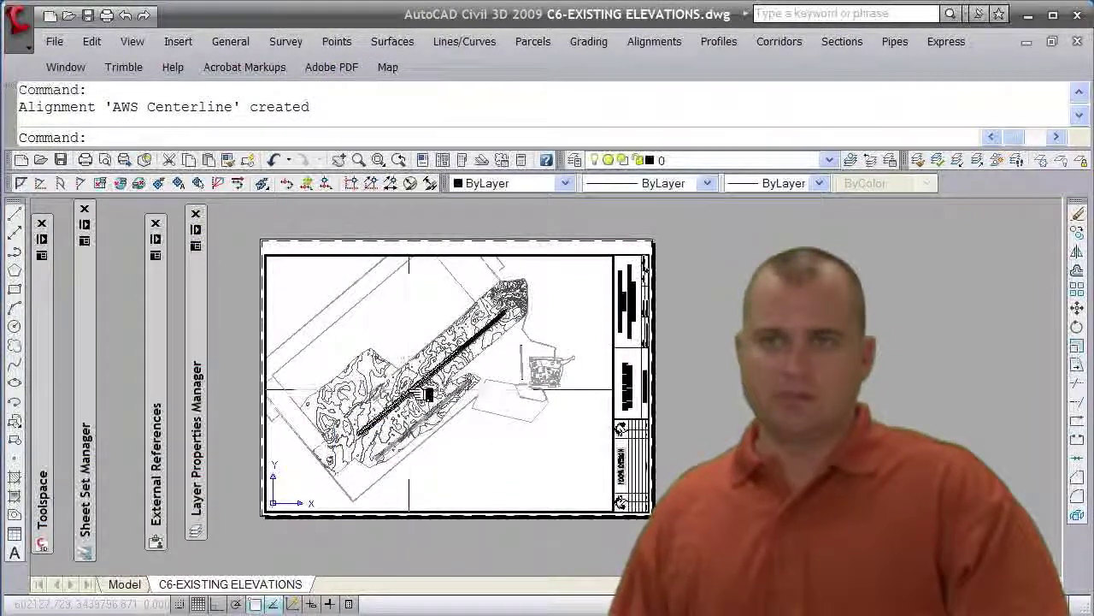
double_click(750, 423)
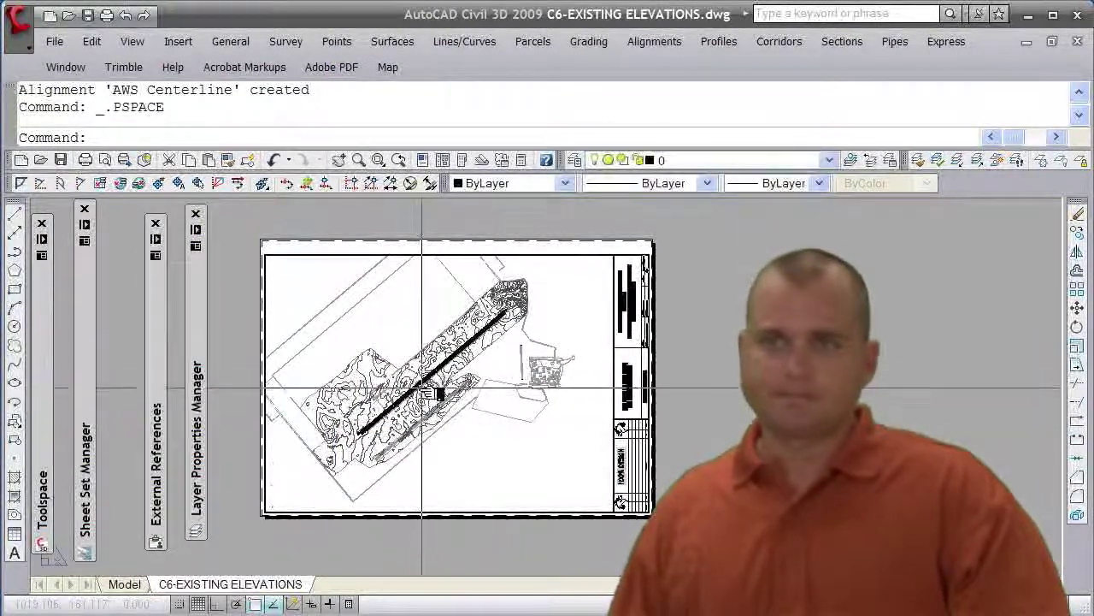
Step: Set the AWS Centerline station labels to major every 100 m and minor every 50 m
scroll(390, 416, up, 4)
scroll(389, 416, up, 4)
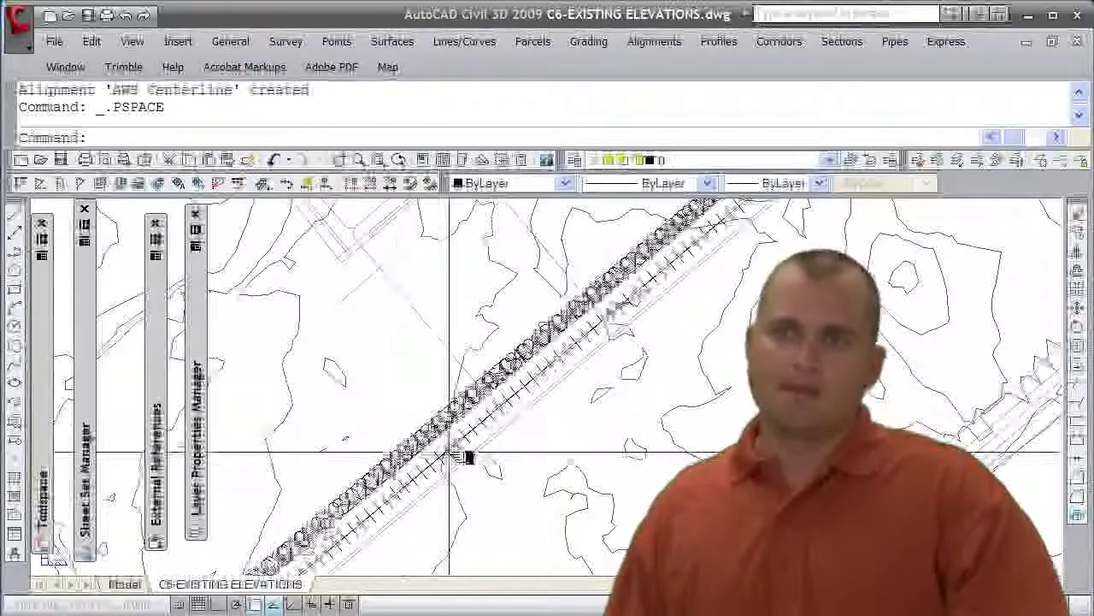
double_click(527, 471)
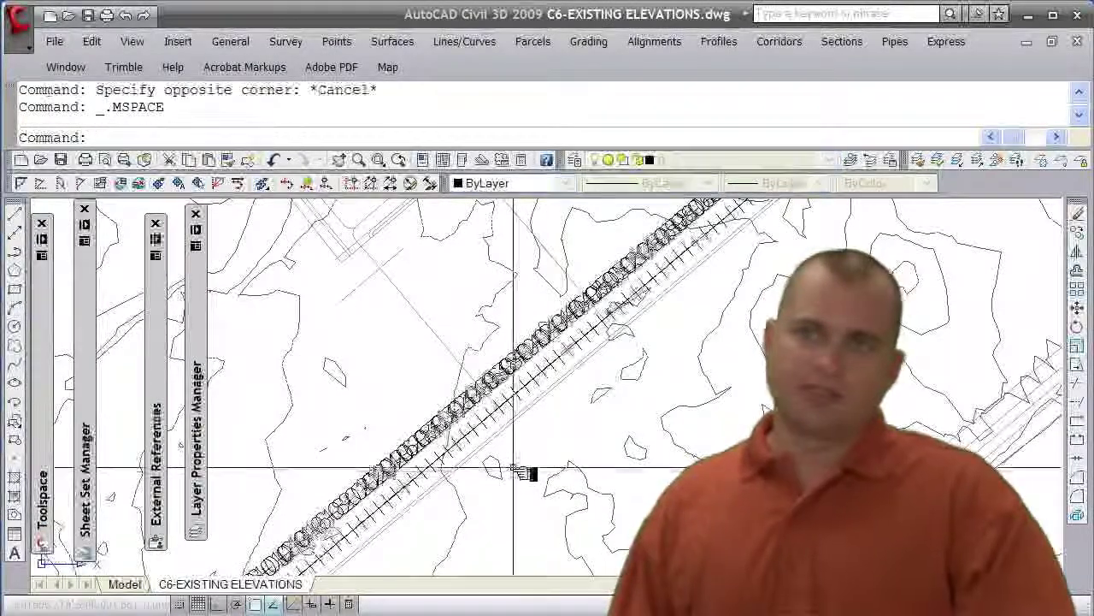
click(481, 429)
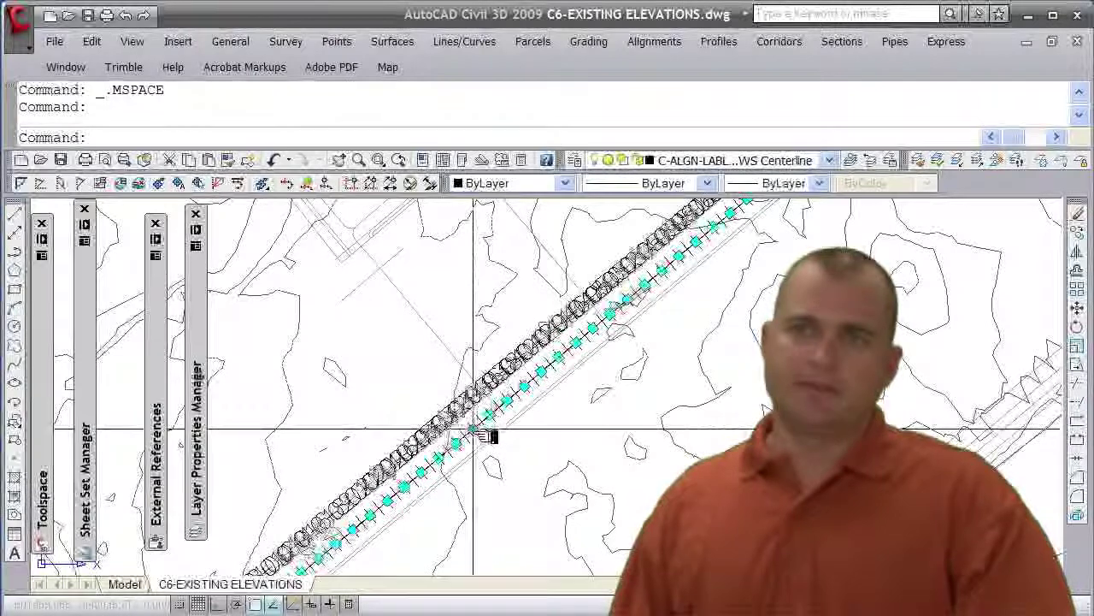
right_click(594, 445)
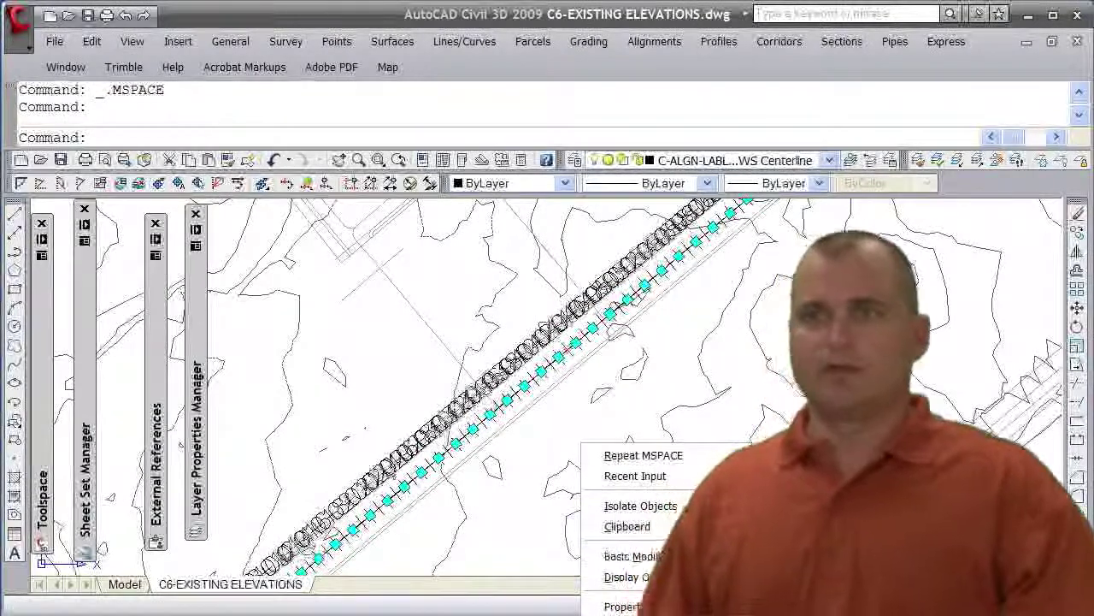
key(Escape)
right_click(548, 212)
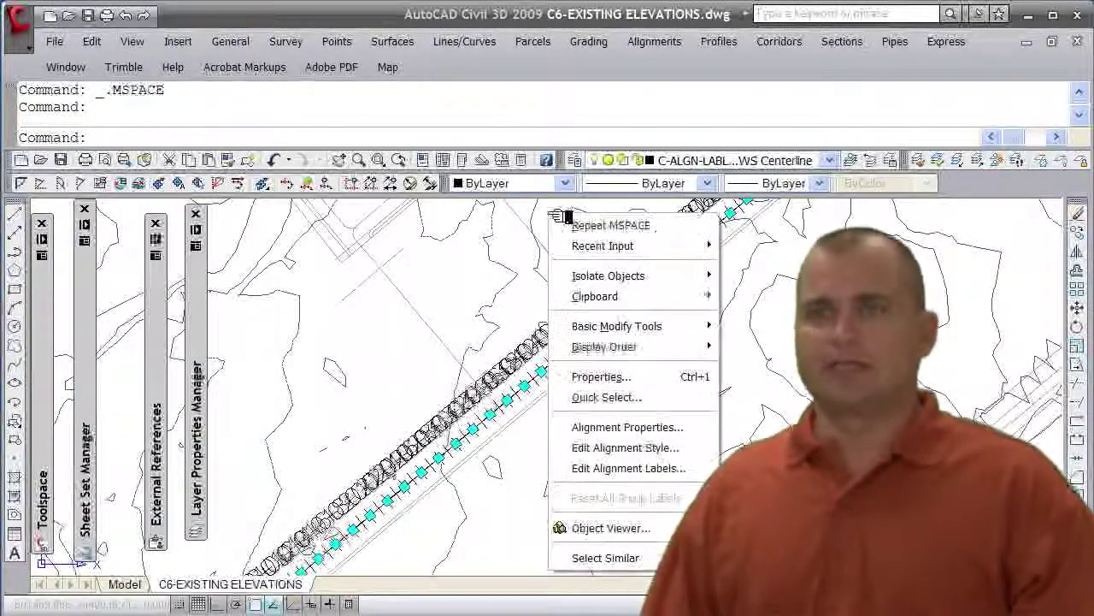
click(625, 468)
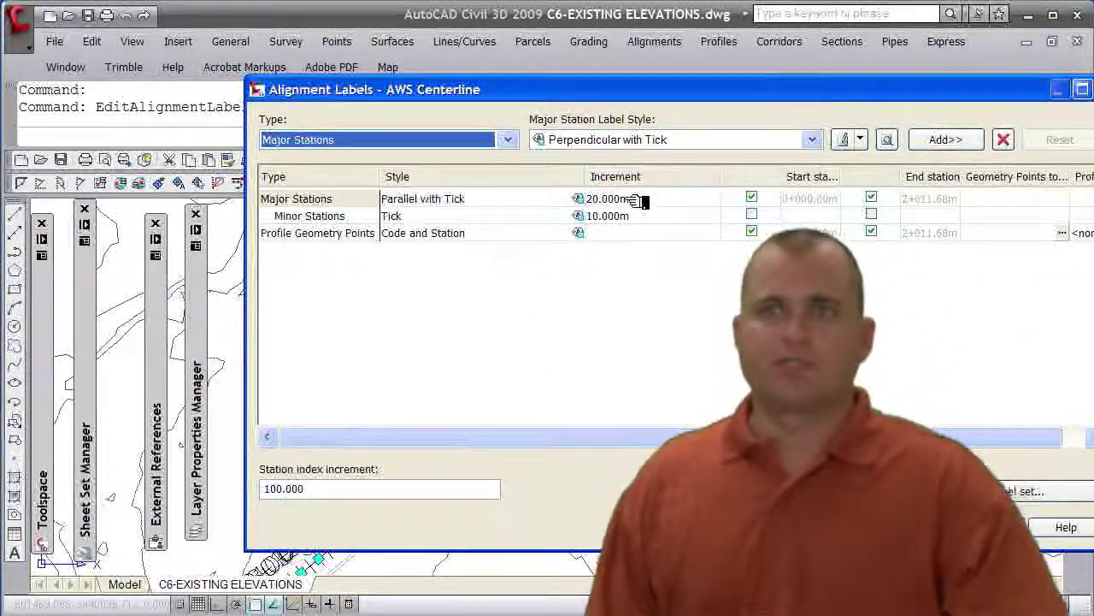
click(640, 199)
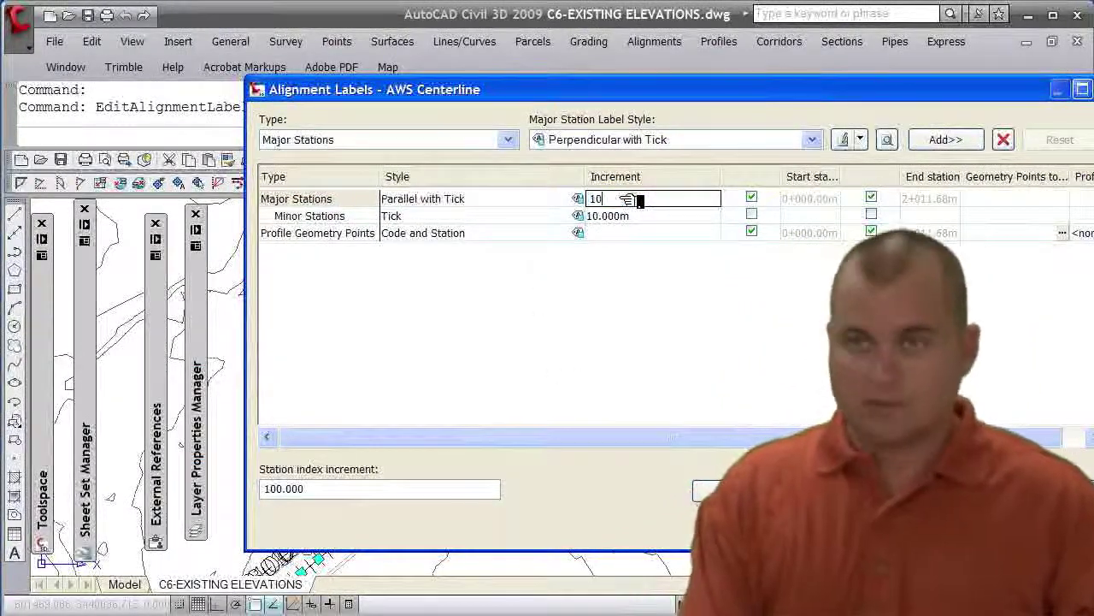
key(BackSpace)
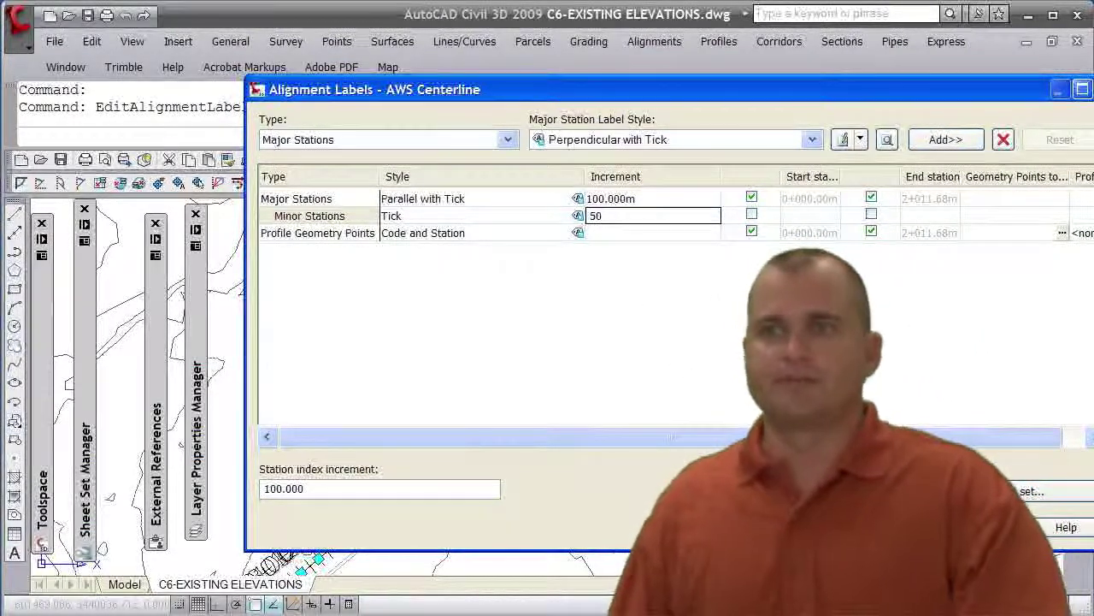
key(Return)
key(Return)
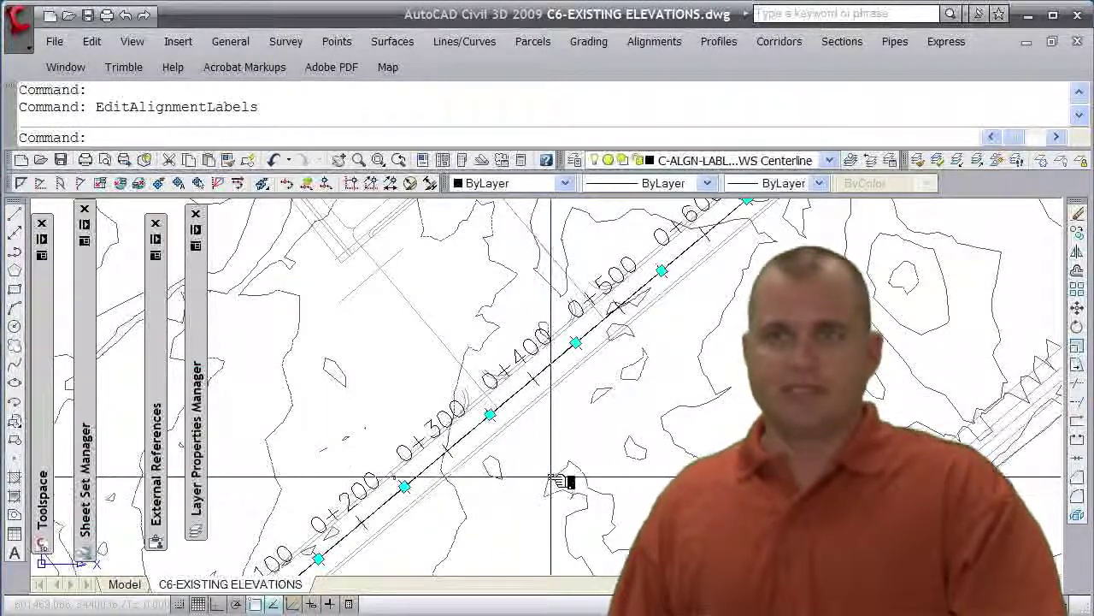
Step: Undo the extra zoom, return to paper space, and frame the whole C6-EXISTING ELEVATIONS sheet
scroll(551, 489, down, 2)
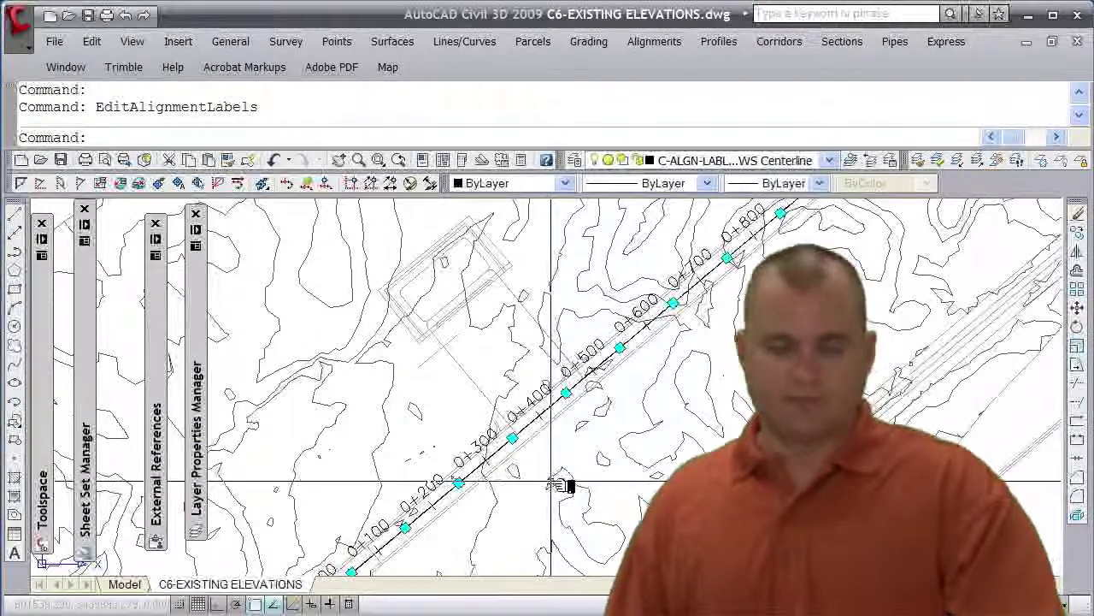
key(ctrl+z)
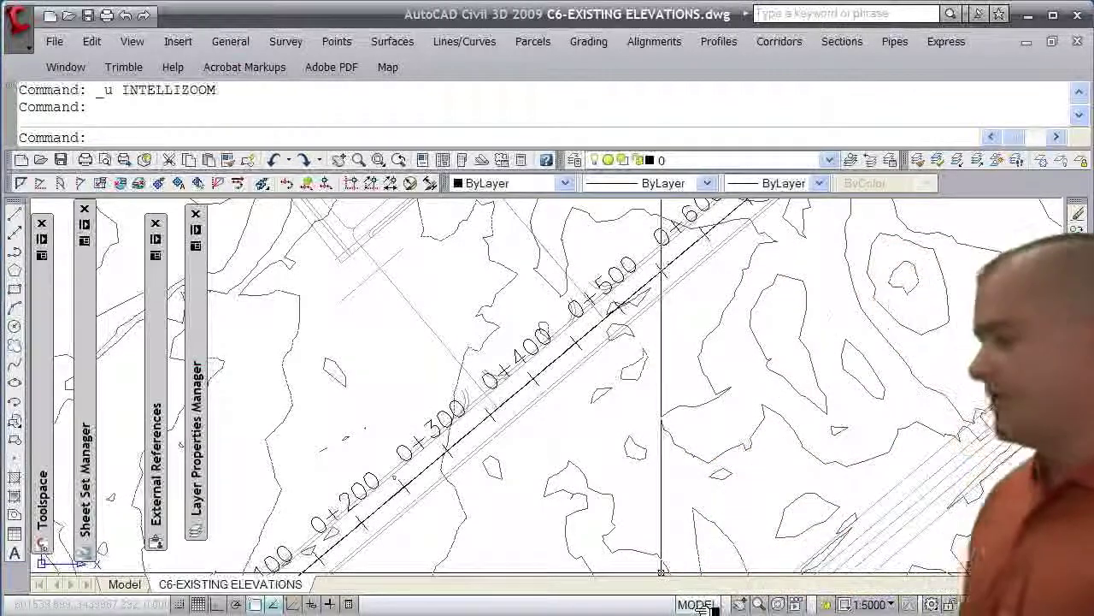
double_click(48, 561)
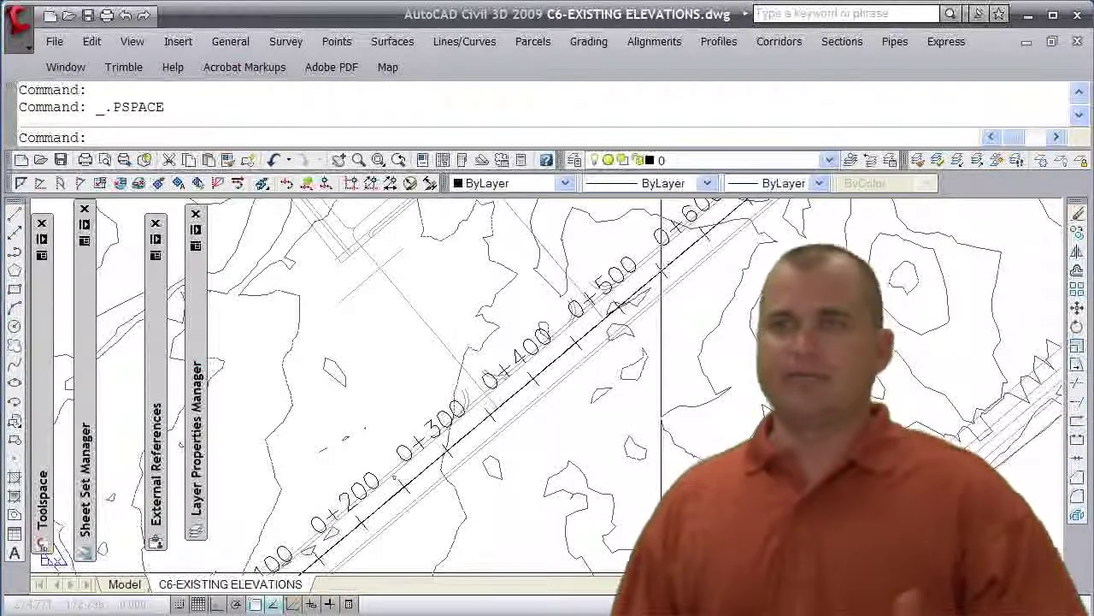
scroll(641, 494, down, 6)
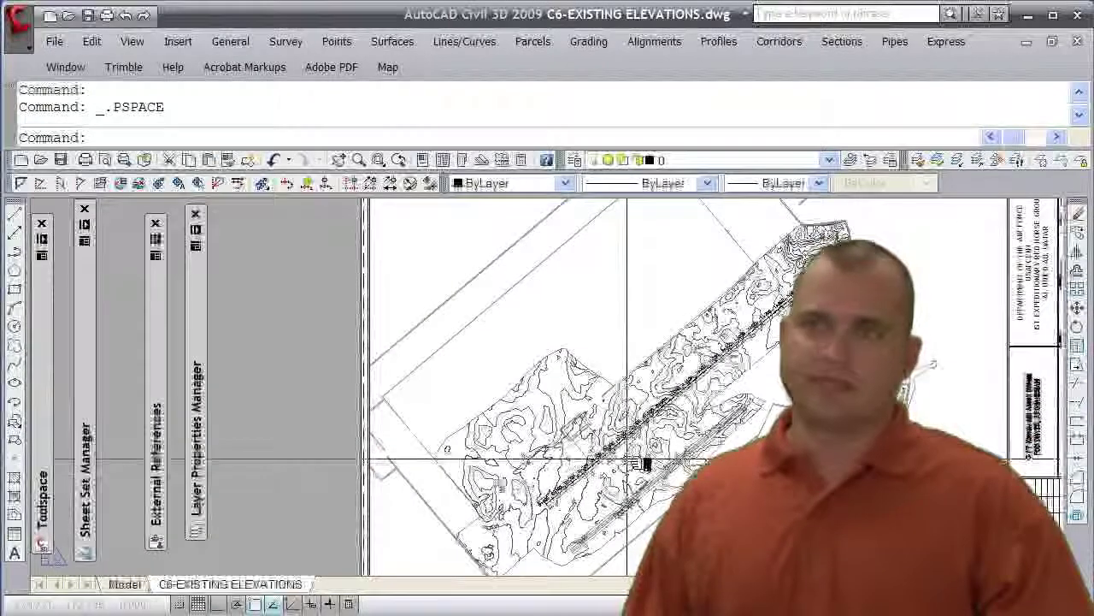
middle_drag(459, 508, 445, 468)
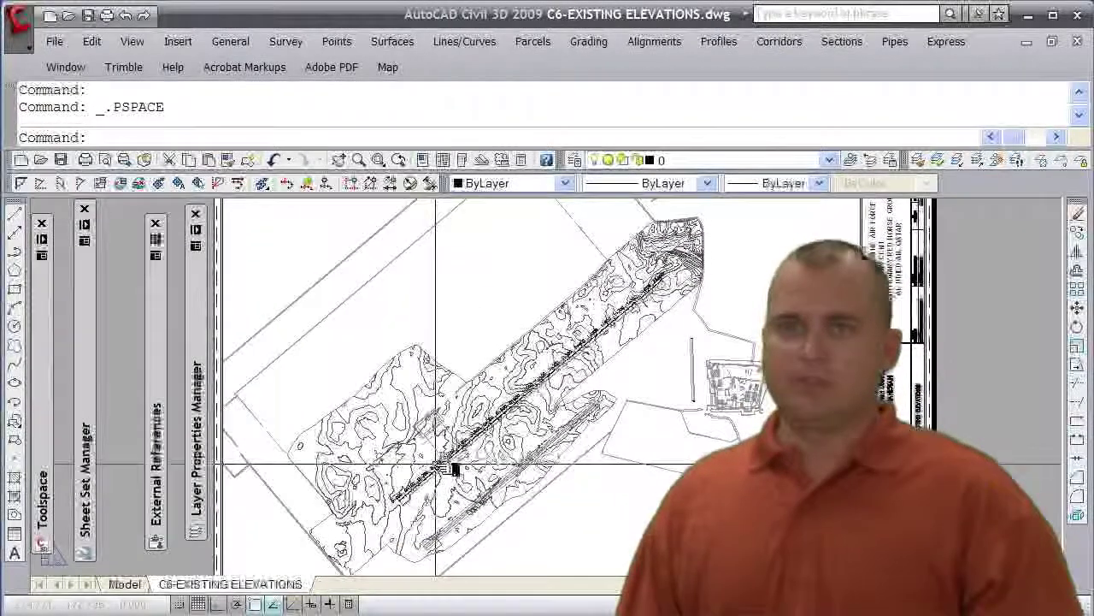